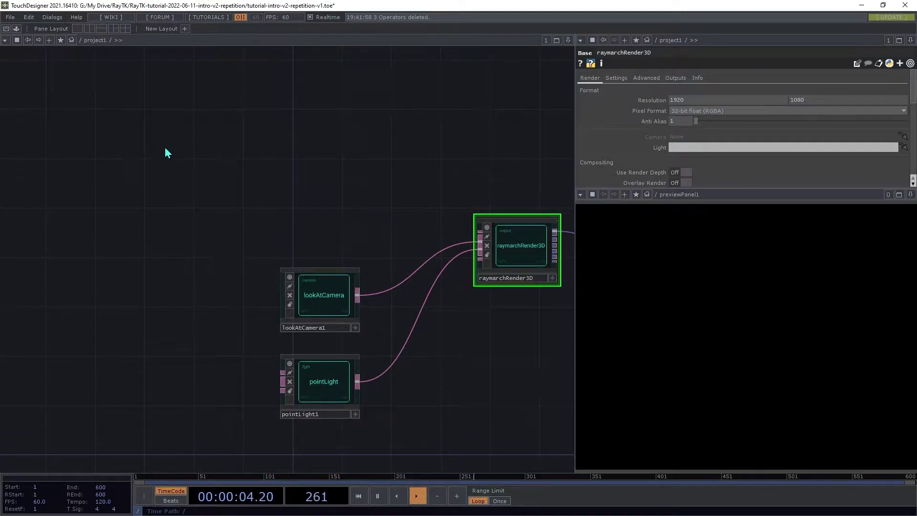
Add a boxFrameSdf from the RayTK palette and wire it into raymarchRender3D.
key("alt+r")
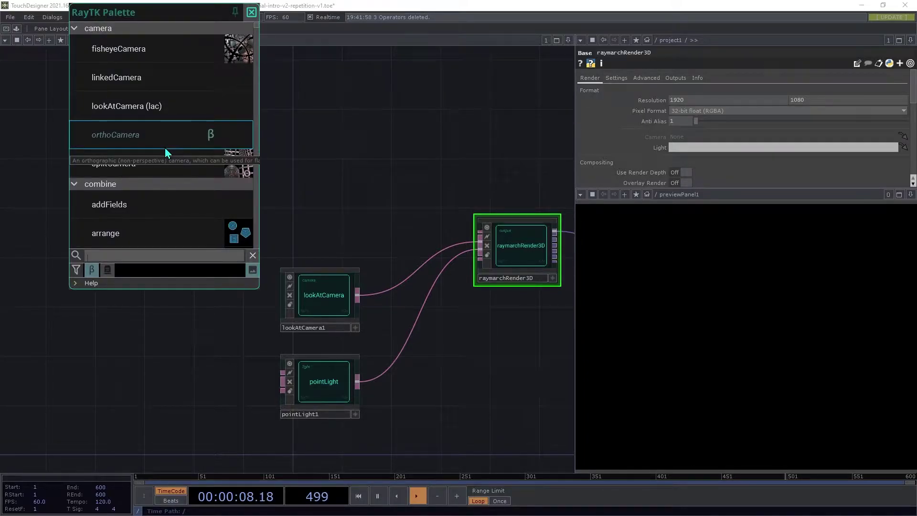
type("box")
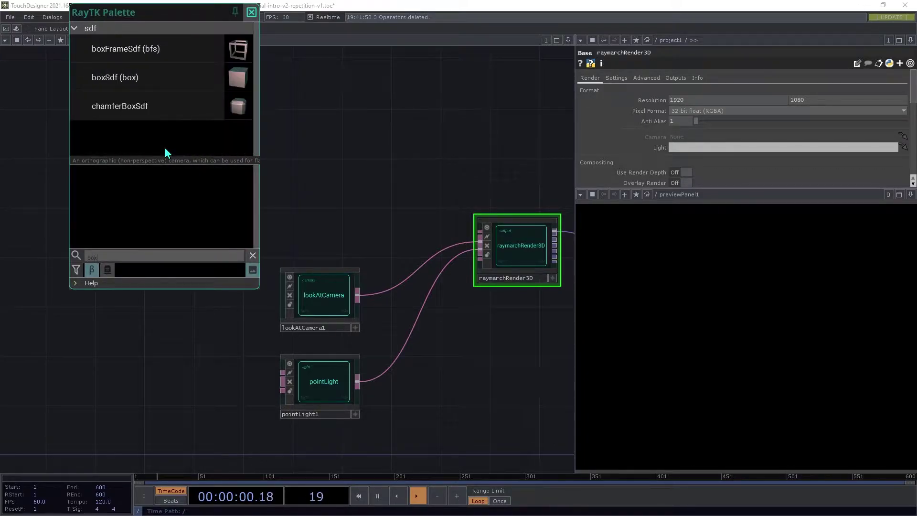
left_click(143, 61)
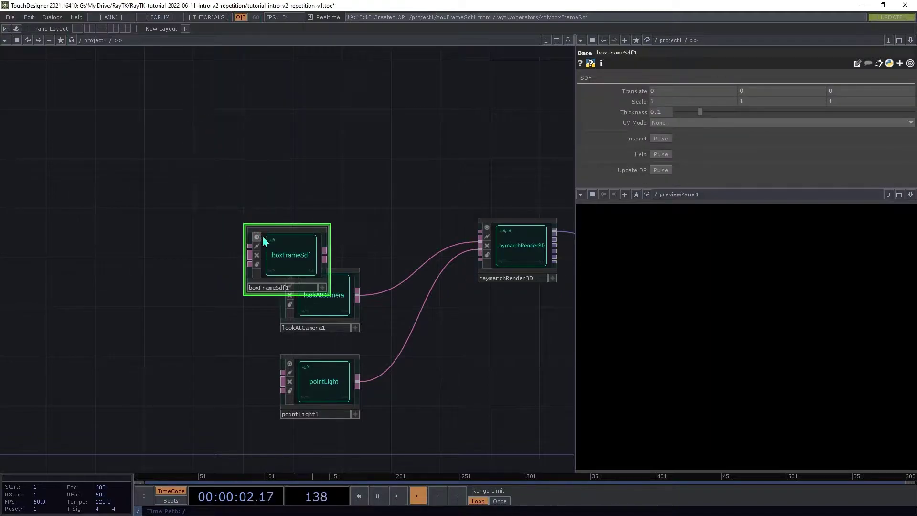
left_click_drag(263, 239, 146, 143)
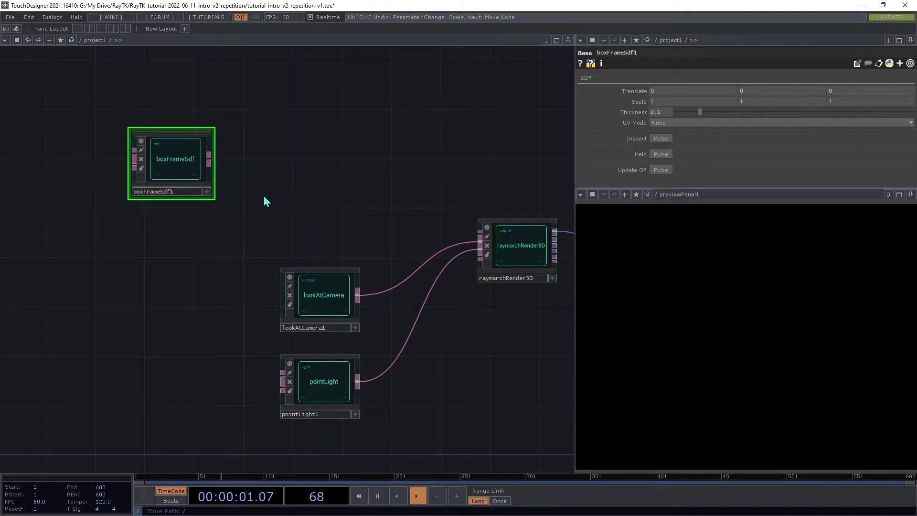
left_click(210, 158)
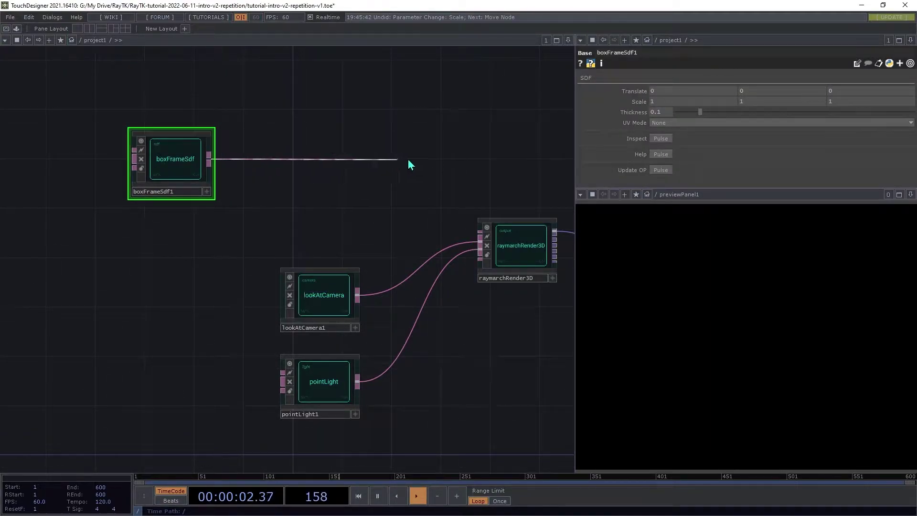
left_click(475, 223)
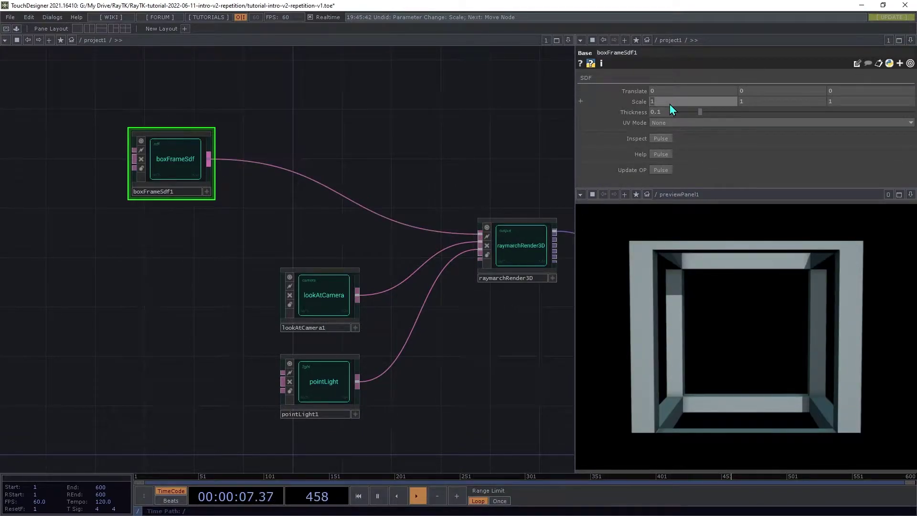
Enter the box frame's Scale values .2, 0.7 and 0.5 for X, Y and Z.
type(".2")
key("Tab")
type("0.")
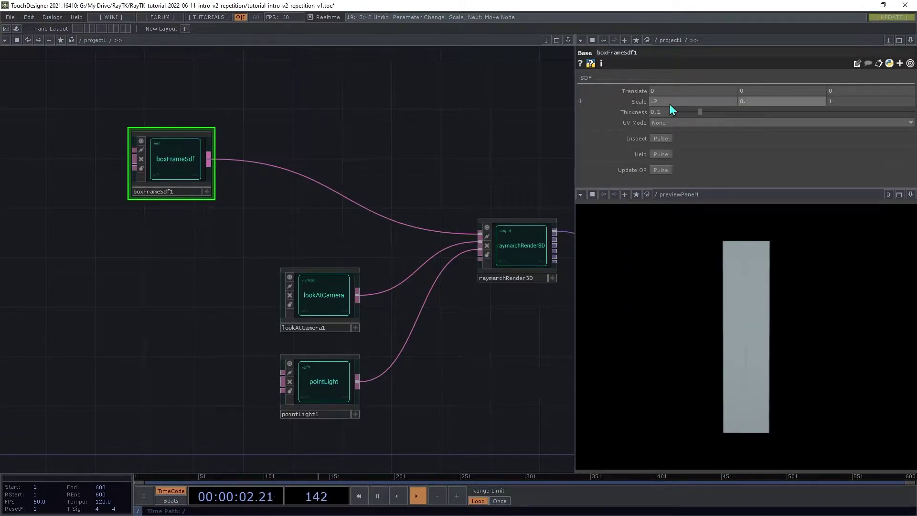
type("7")
key("Tab")
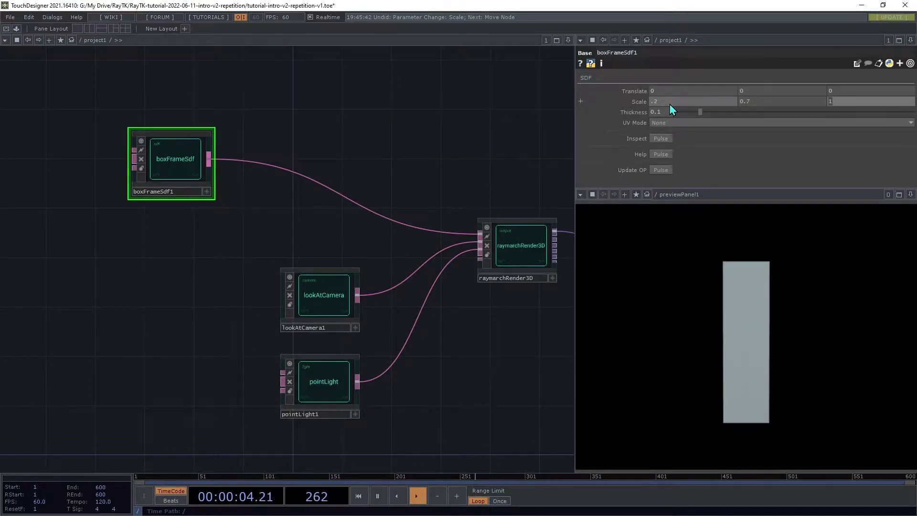
type("0.5")
key("Tab")
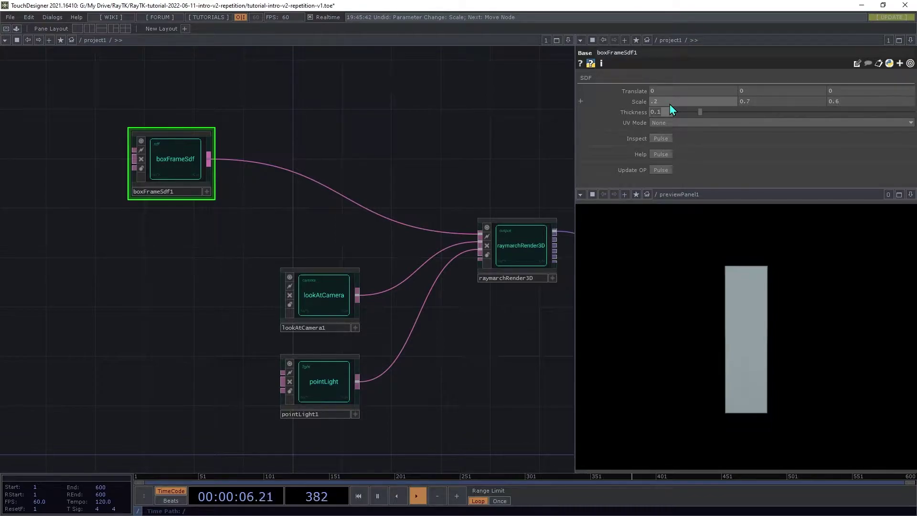
Set the box frame thickness to 0.05 and insert a rotate filter before the render.
type("0.05")
key("Return")
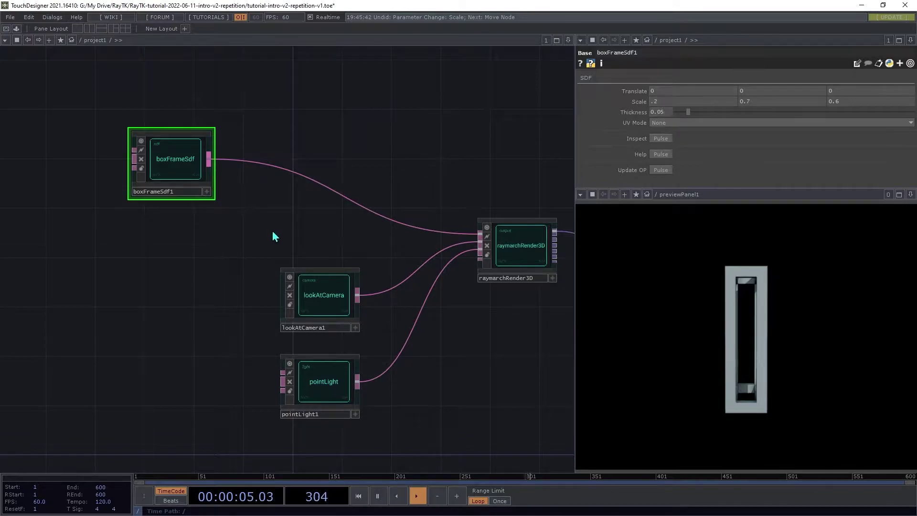
key("alt+r")
type("rot")
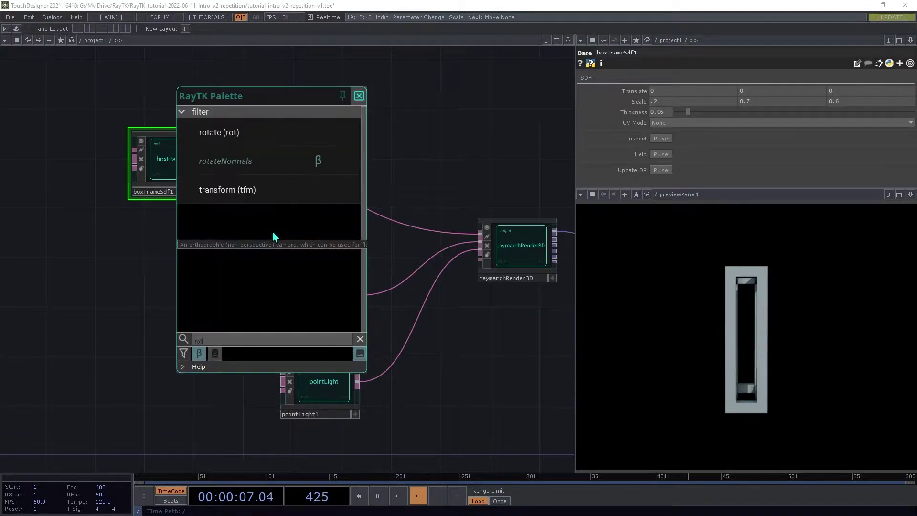
left_click(239, 132)
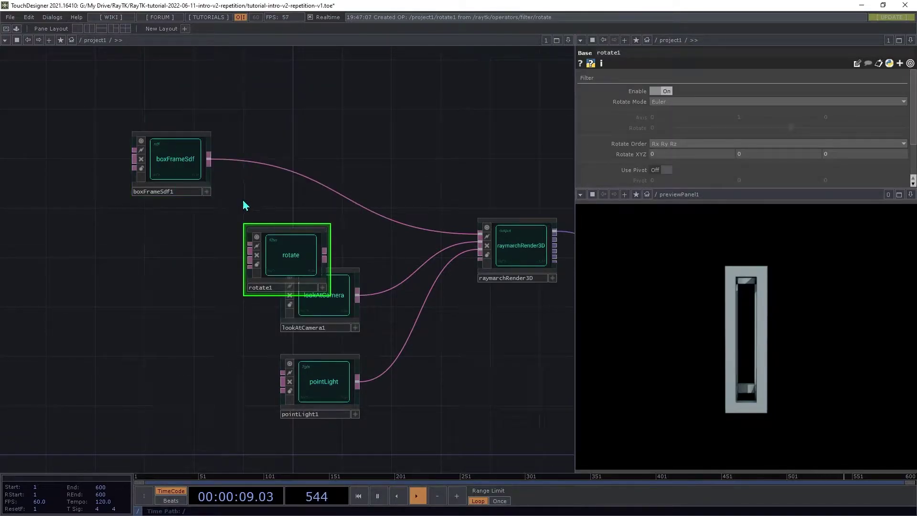
left_click(270, 158)
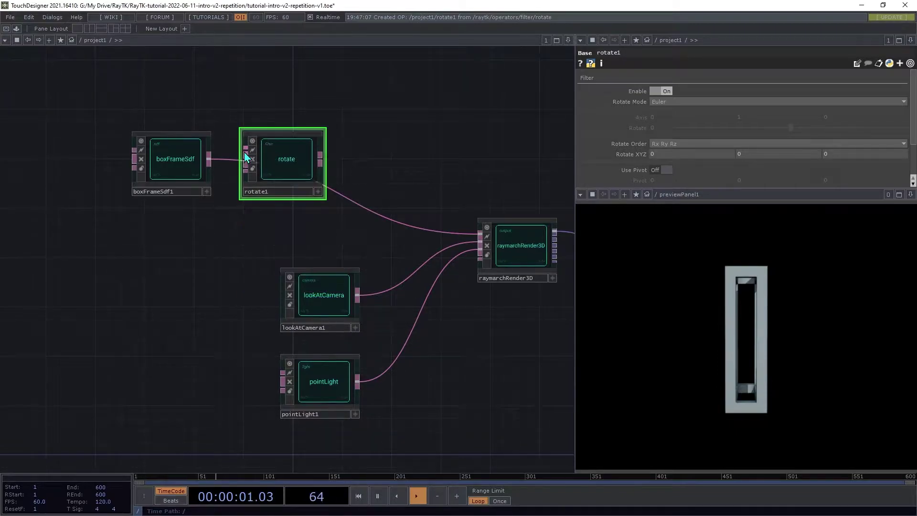
left_click_drag(320, 161, 480, 234)
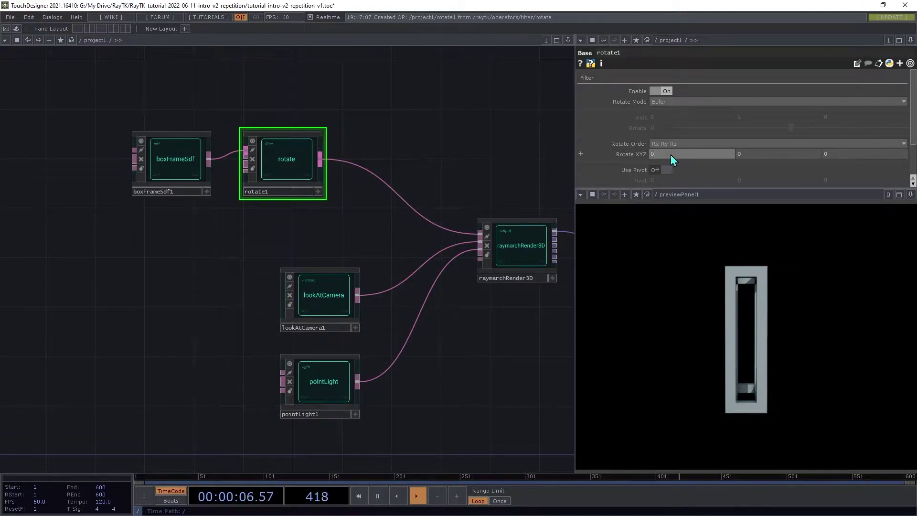
Set the rotate node's Y rotation to -20 and Z rotation to -40.
key("Tab")
type("-20")
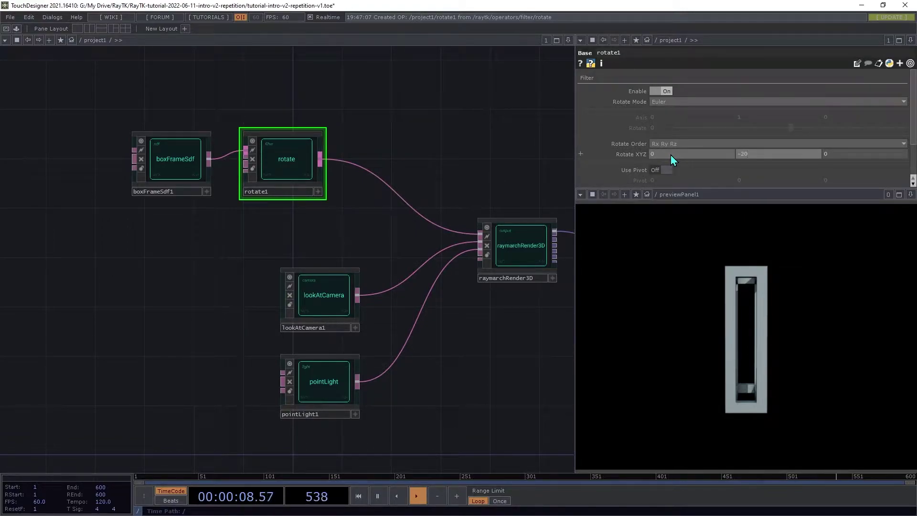
key("Tab")
type("-40")
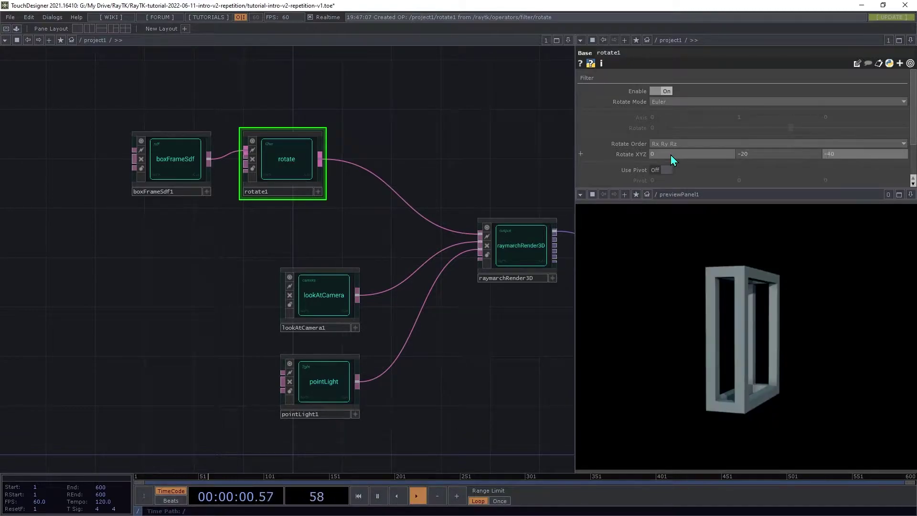
key("Return")
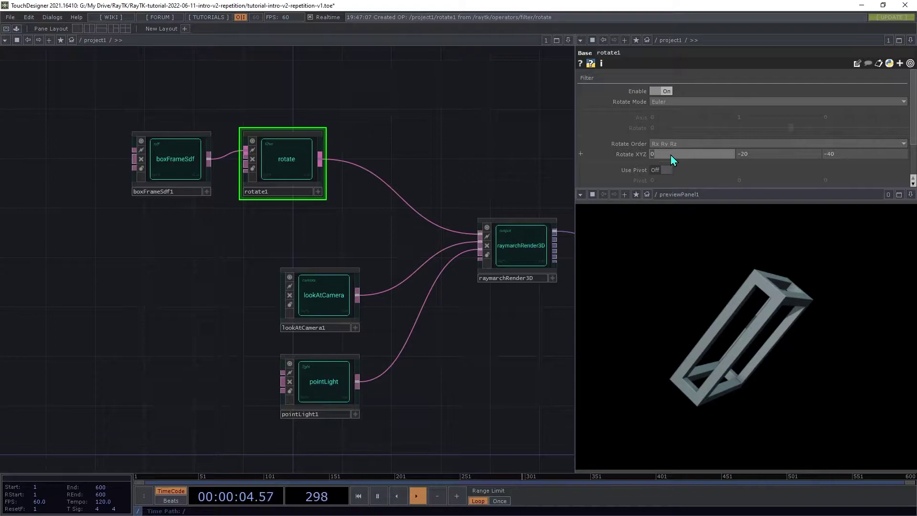
Move the box frame and rotate nodes together further left in the network.
left_click_drag(283, 95, 94, 203)
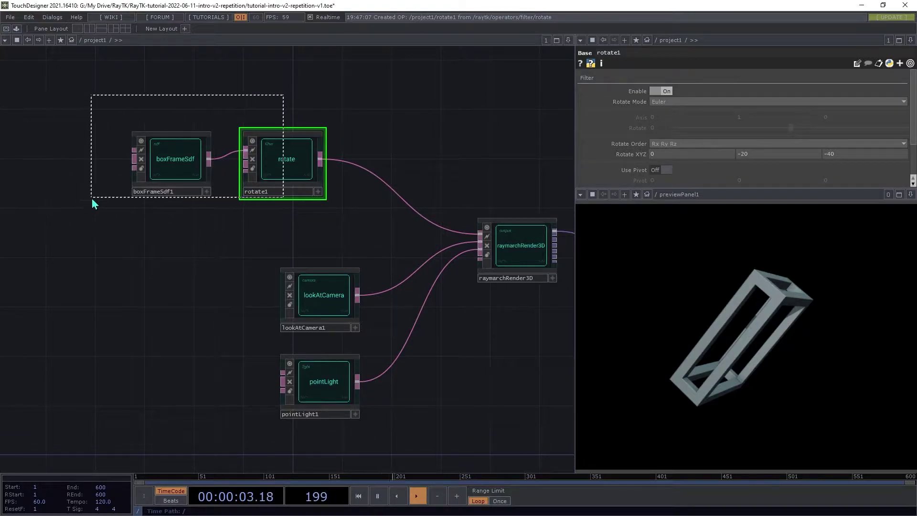
left_click_drag(267, 184, 204, 184)
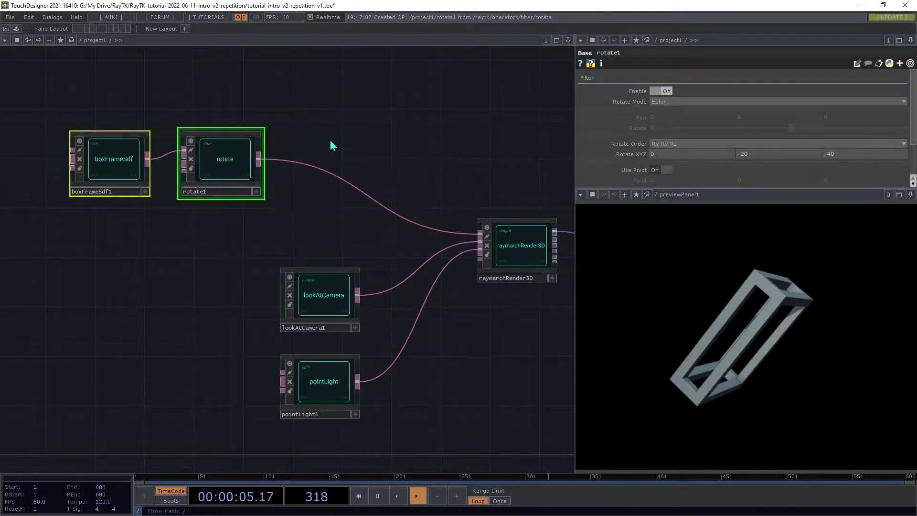
left_click(333, 145)
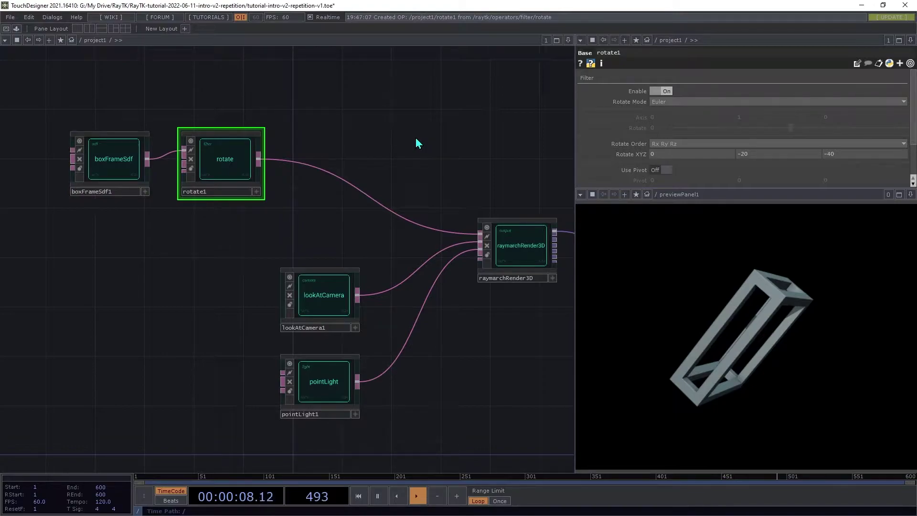
Add a reflect filter after rotate1 and feed its output into raymarchRender3D's first input.
key("alt+r")
type("ref")
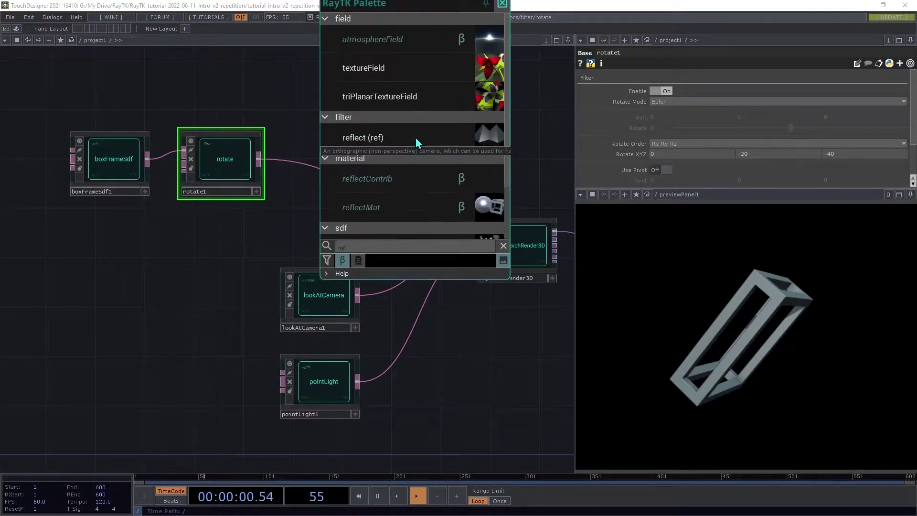
left_click(376, 143)
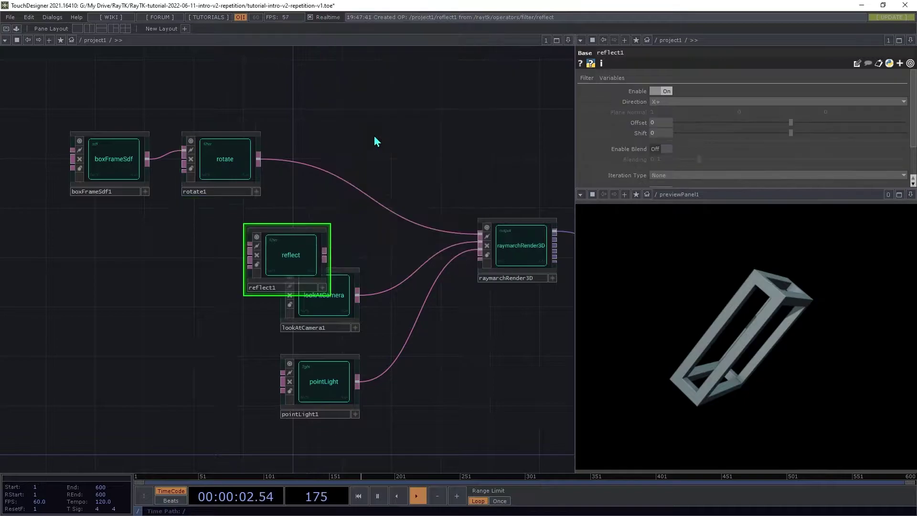
left_click_drag(268, 254, 327, 156)
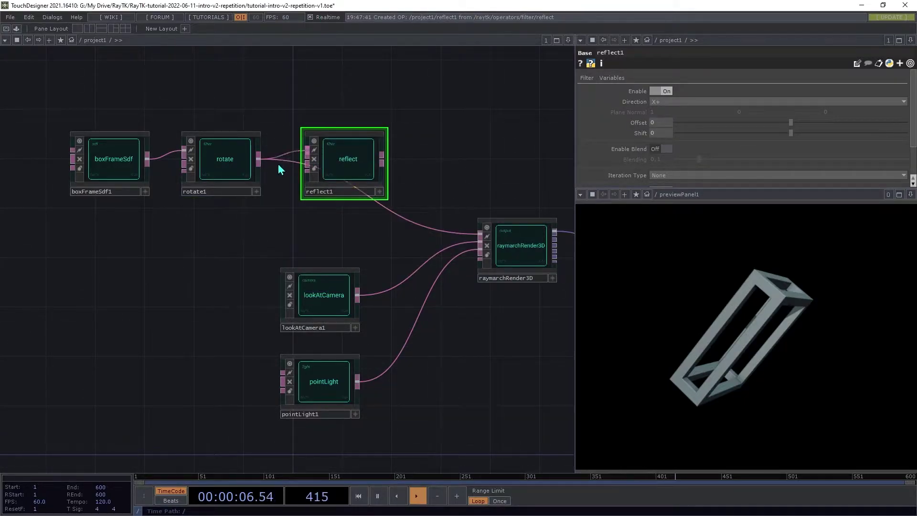
left_click(382, 158)
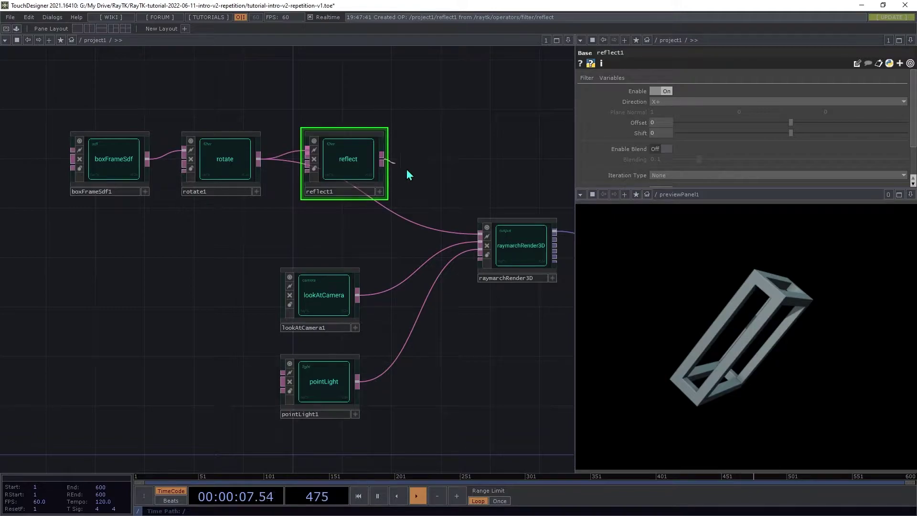
left_click(474, 217)
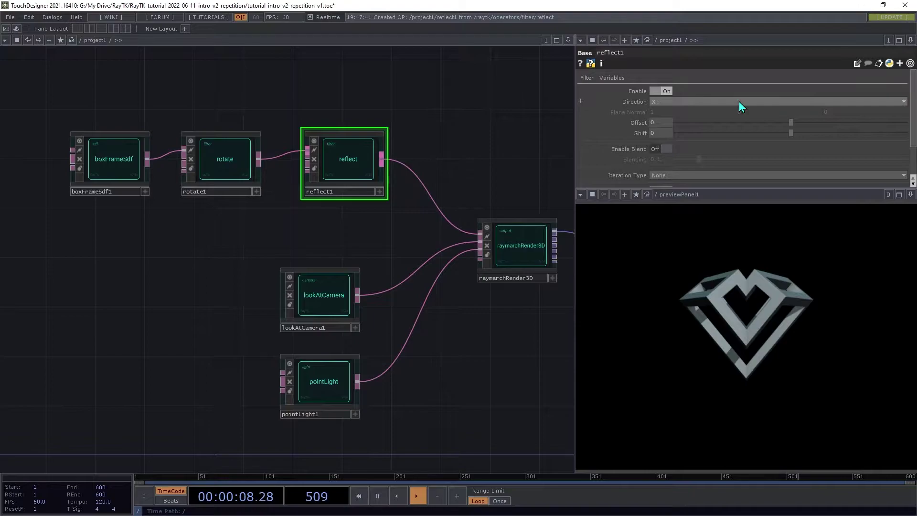
left_click(739, 101)
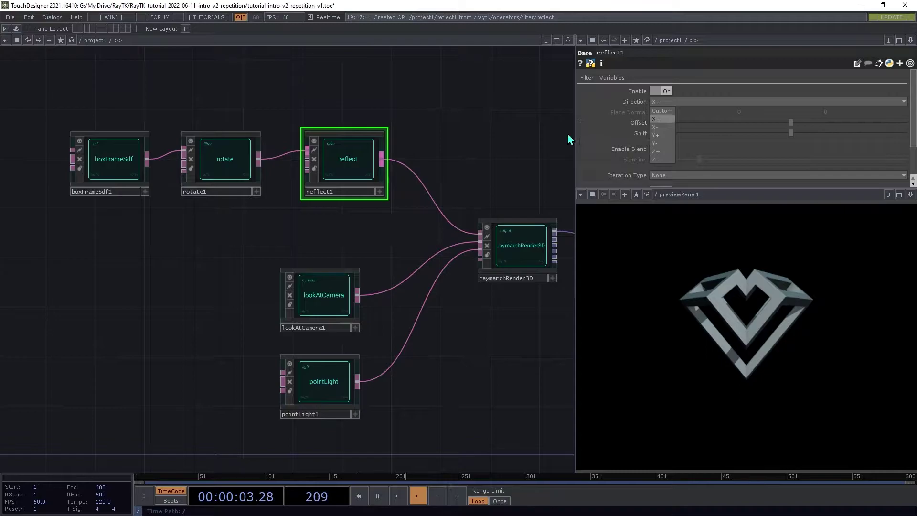
left_click(554, 139)
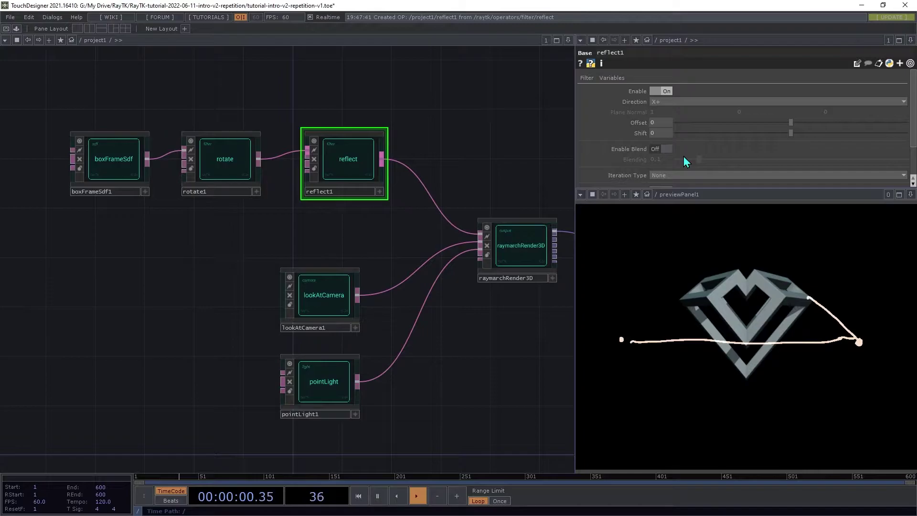
Undo the previous offset edit, then set reflect Offset to 0.087 and Shift to 0.117.
key("ctrl+z")
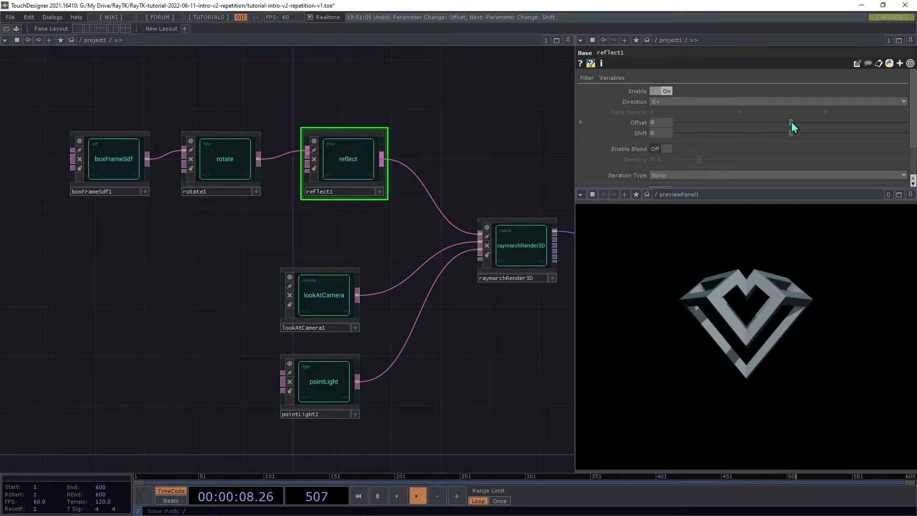
mouse_move(791, 122)
left_mouse_down()
mouse_move(850, 127)
mouse_move(784, 128)
mouse_move(823, 134)
mouse_move(801, 137)
left_mouse_up()
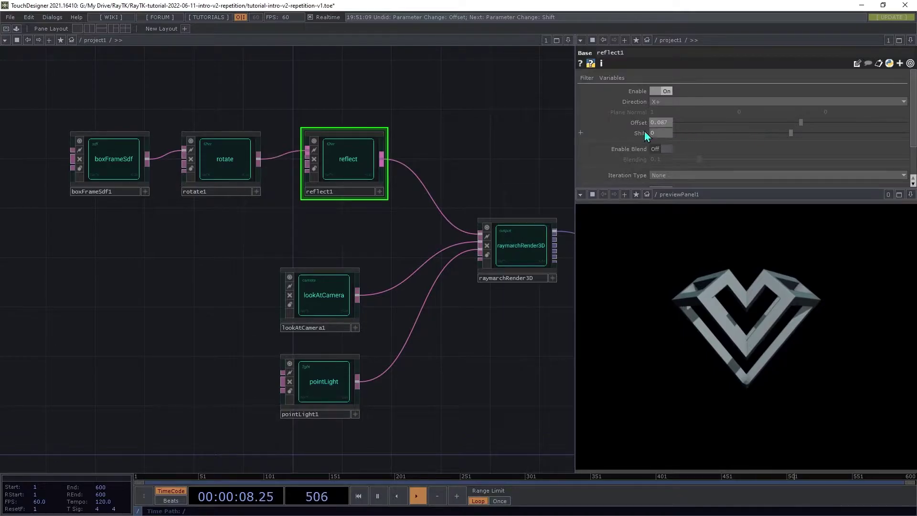
mouse_move(791, 138)
left_mouse_down()
mouse_move(686, 136)
mouse_move(890, 139)
mouse_move(781, 136)
mouse_move(807, 142)
left_mouse_up()
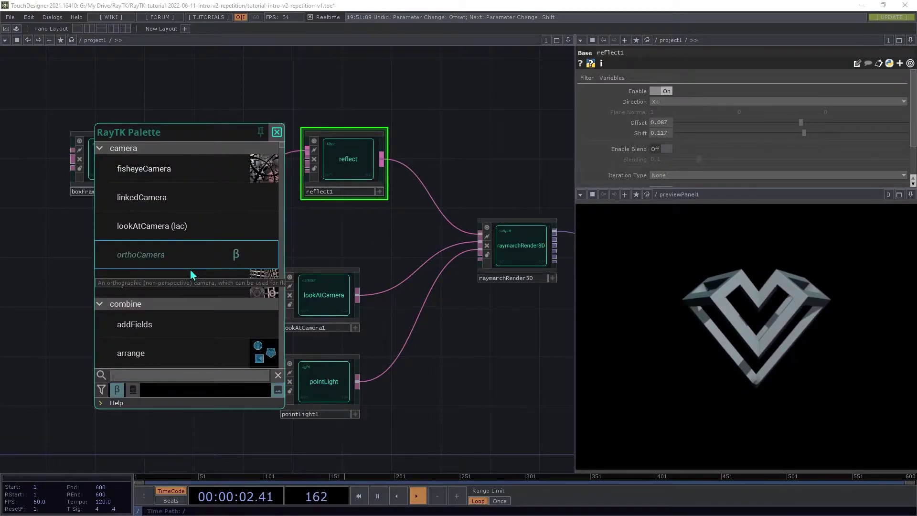
Add a modulo1D filter and connect its output to the raymarch render.
type("od")
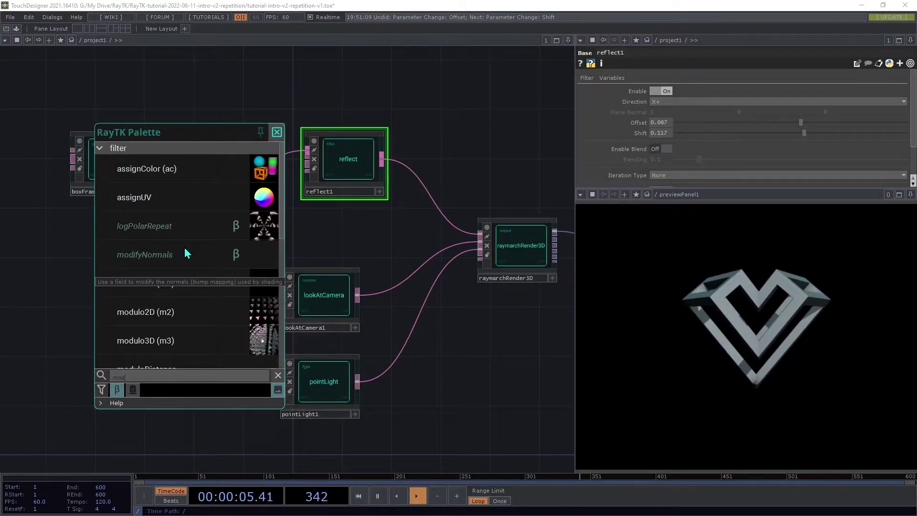
left_click(180, 289)
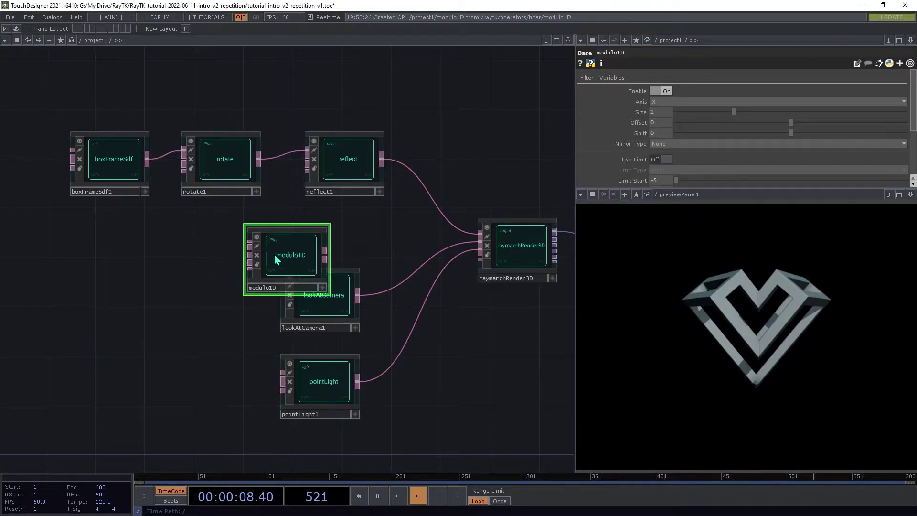
left_click_drag(268, 262, 258, 159)
left_click_drag(385, 230, 444, 216)
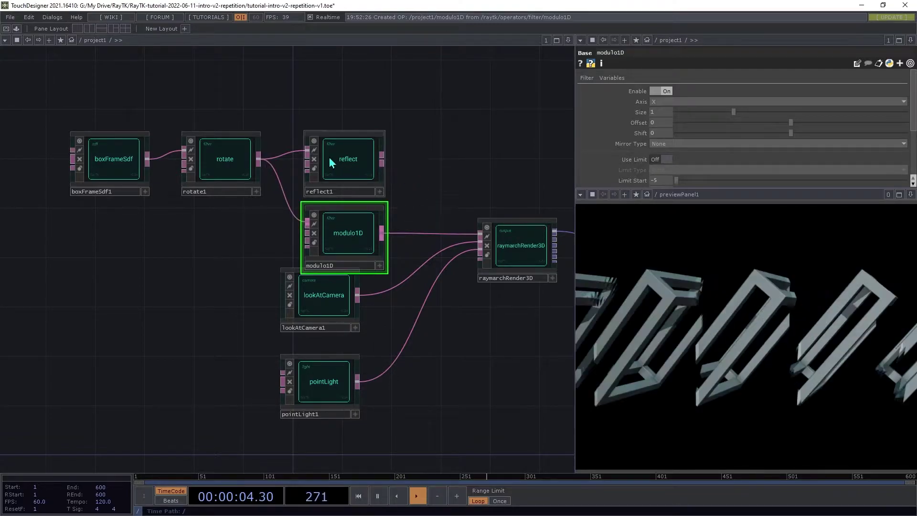
Delete the reflect node and line up modulo1D beside rotate1.
left_click(330, 160)
key("Delete")
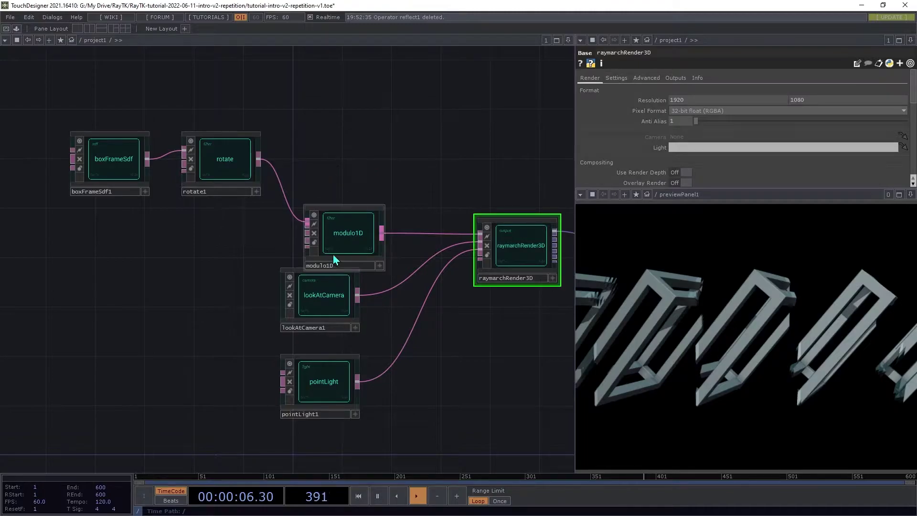
left_click_drag(342, 246, 343, 178)
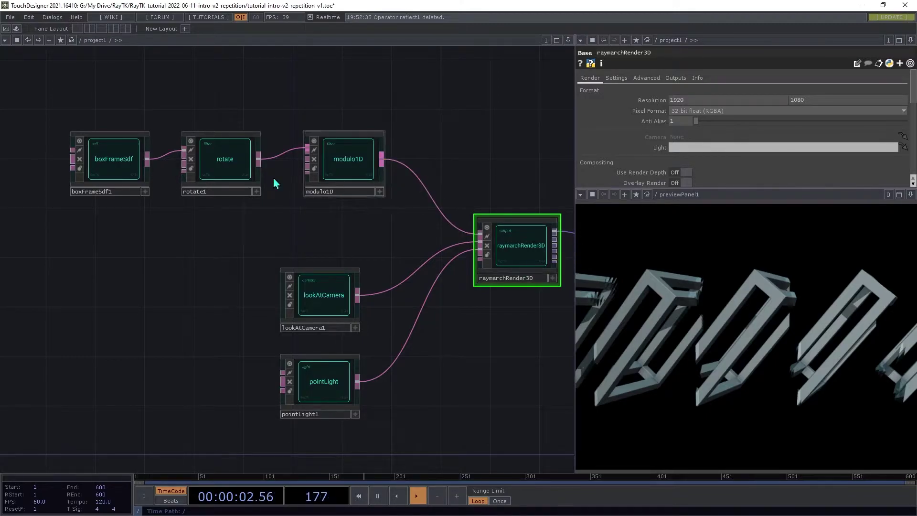
Drag modulo1D's Size up to about 1.192 to widen the spacing between frames.
left_click(329, 168)
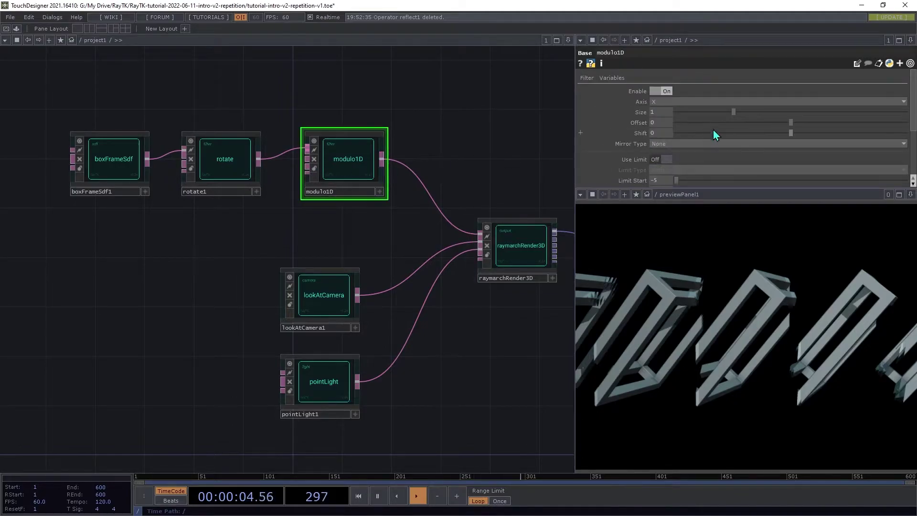
left_click_drag(736, 111, 746, 153)
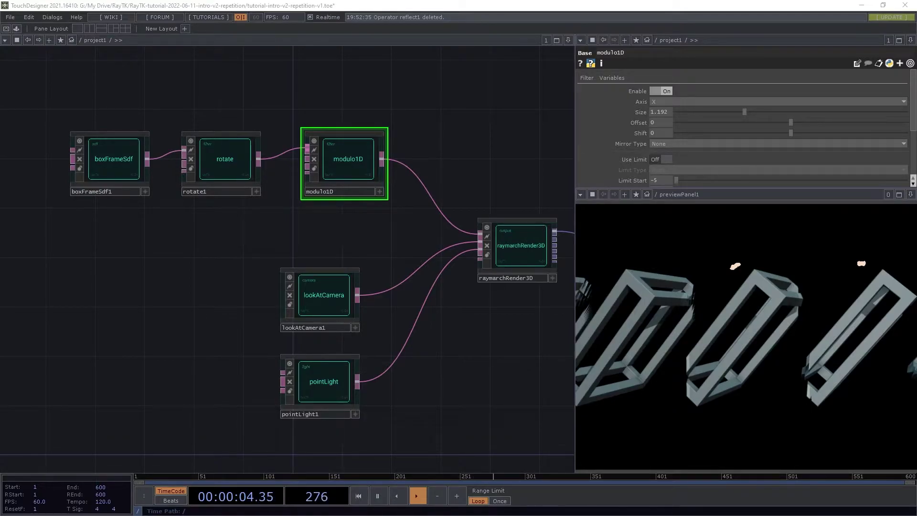
mouse_move(722, 292)
left_mouse_down()
mouse_move(761, 337)
mouse_move(724, 298)
left_mouse_up()
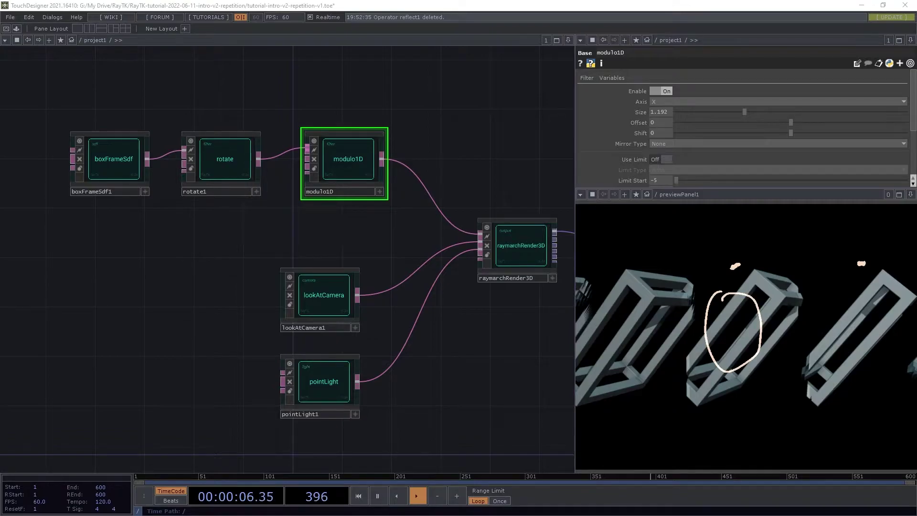
mouse_move(848, 294)
left_mouse_down()
mouse_move(879, 311)
mouse_move(846, 292)
left_mouse_up()
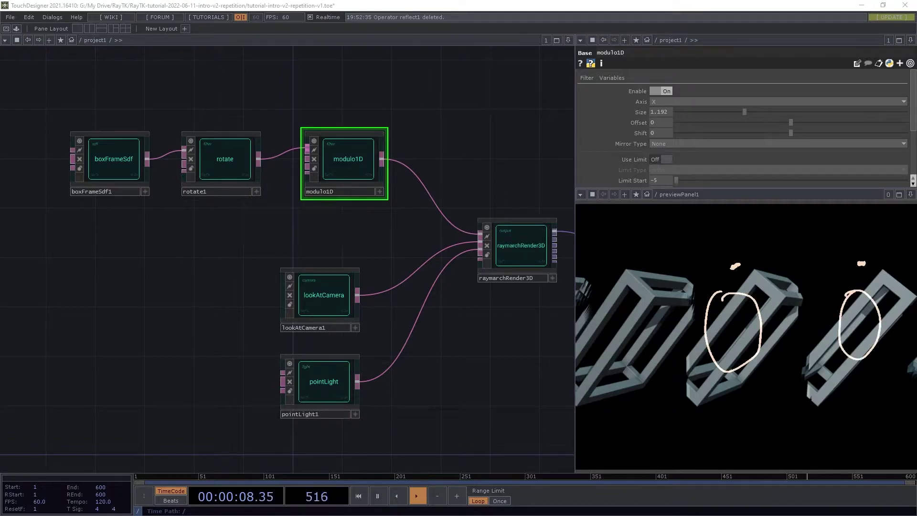
mouse_move(623, 302)
left_mouse_down()
mouse_move(606, 334)
mouse_move(626, 292)
mouse_move(604, 306)
left_mouse_up()
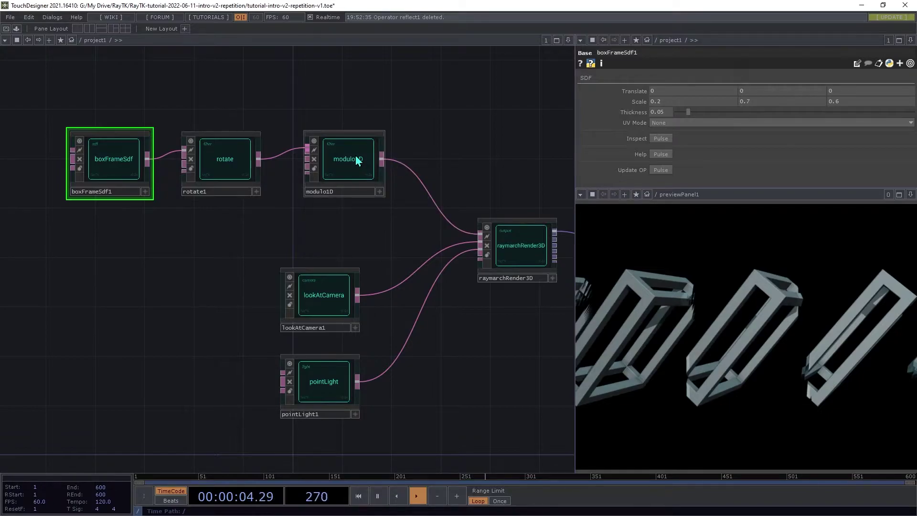
left_click(358, 159)
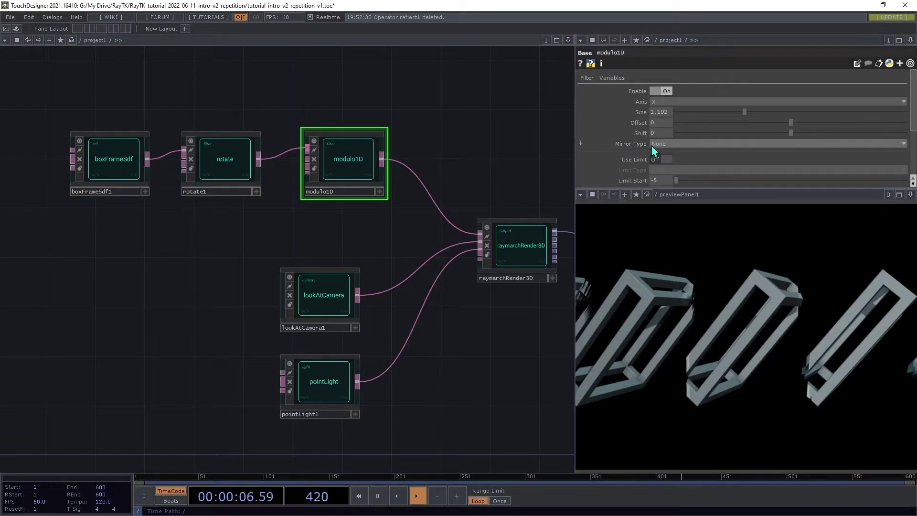
Set modulo1D's Mirror Type to Mirror.
left_click(653, 146)
left_click(659, 149)
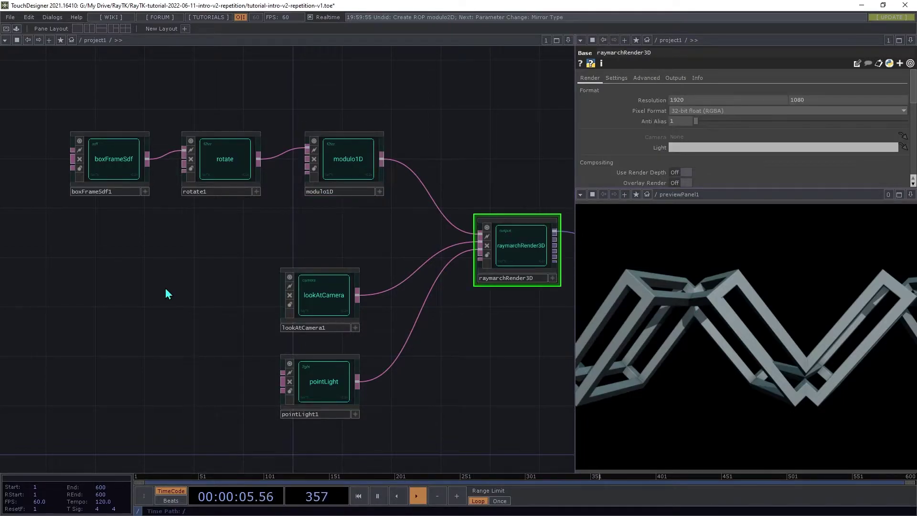
Route rotate1 through a new modulo2D into the render and delete modulo1D.
key("alt+r")
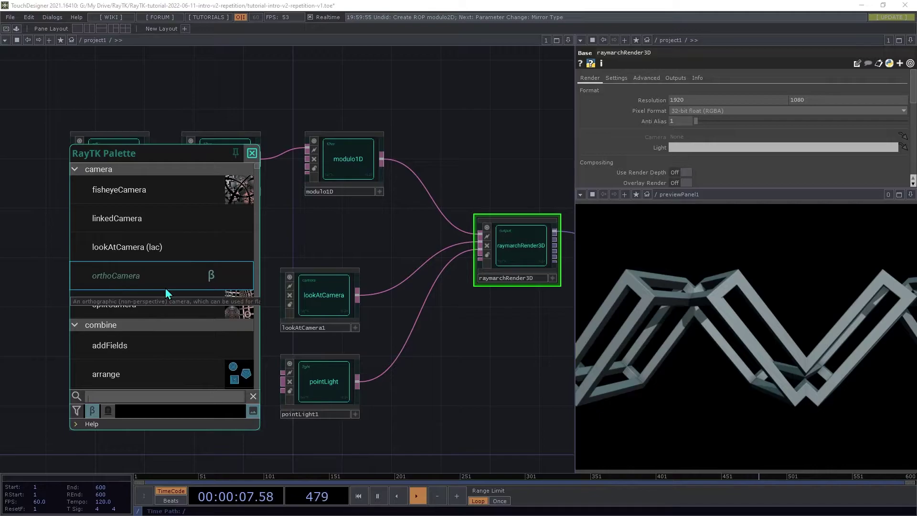
type("modul")
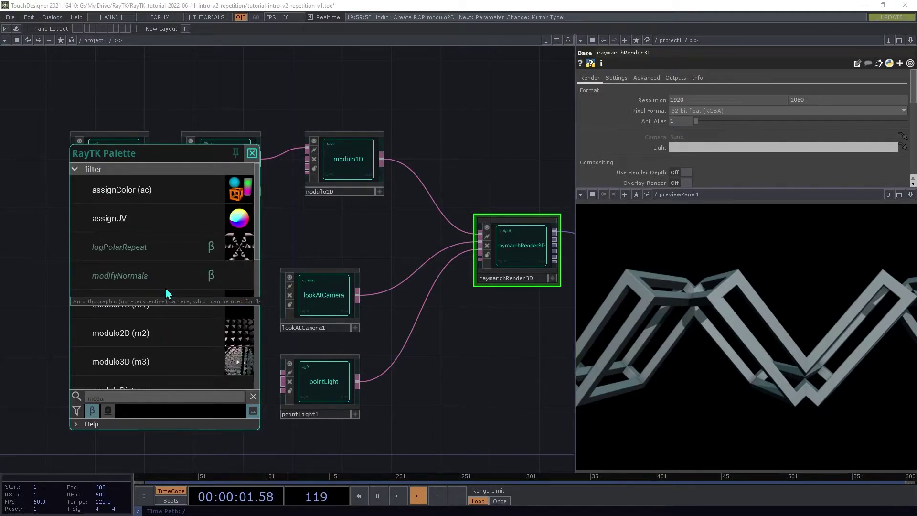
left_click(161, 328)
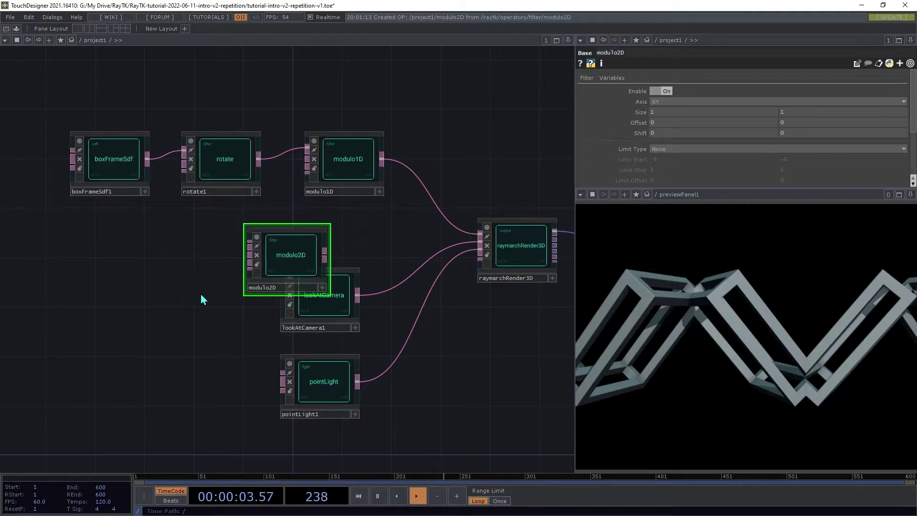
left_click(334, 242)
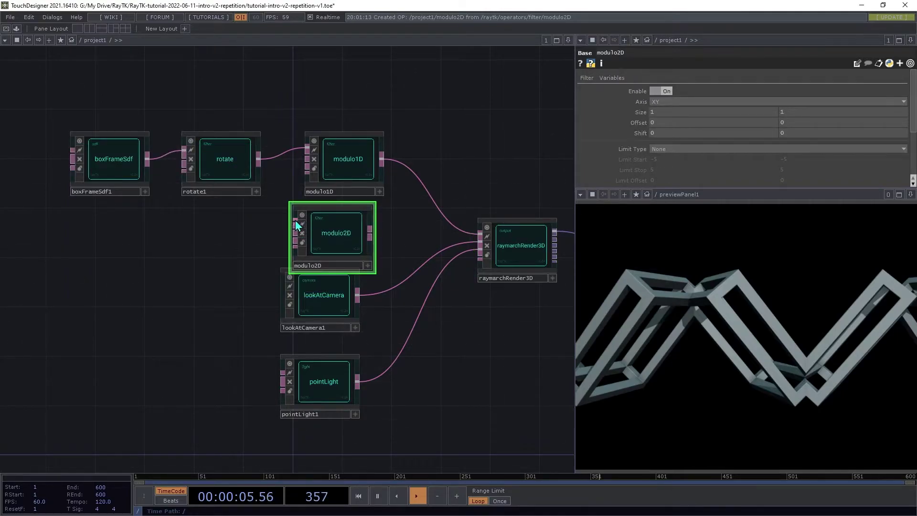
left_click_drag(296, 223, 259, 158)
left_click_drag(370, 232, 480, 233)
left_click(355, 158)
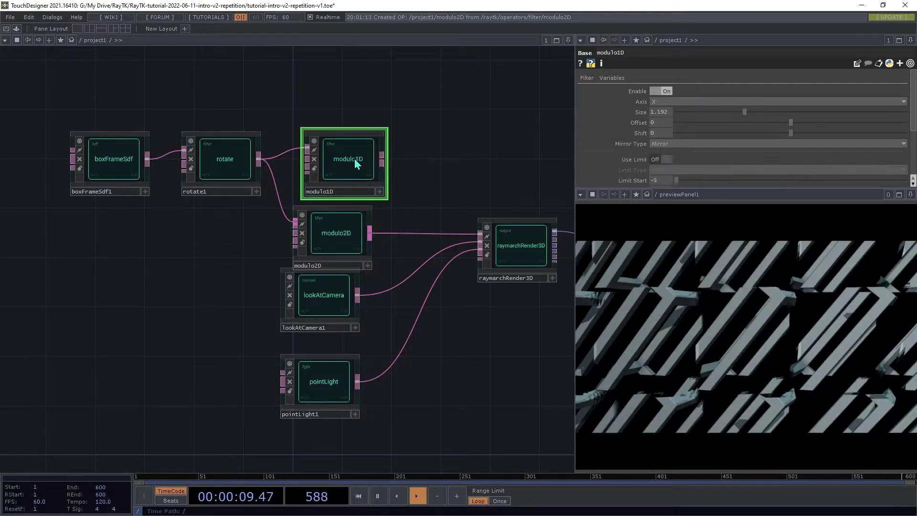
key("Delete")
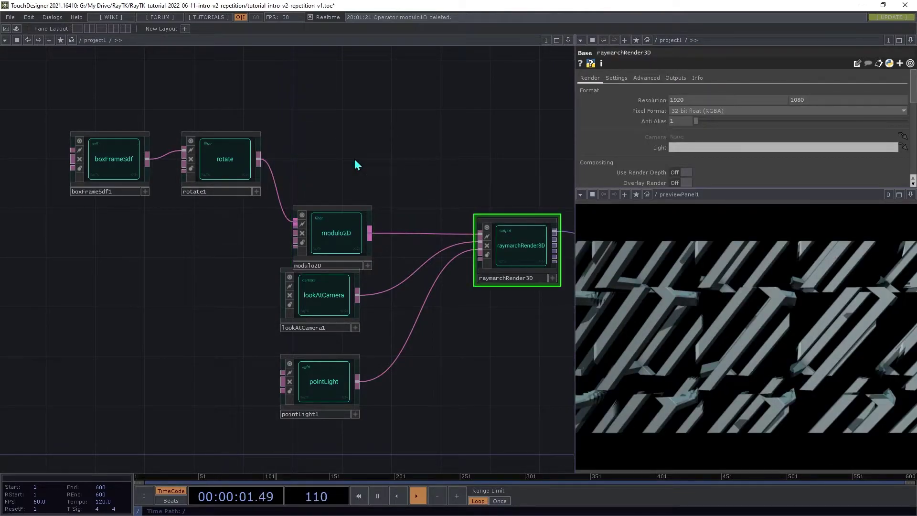
Reduce the box frame's Scale Y to 0.4 and view modulo2D's plane options.
left_click(131, 173)
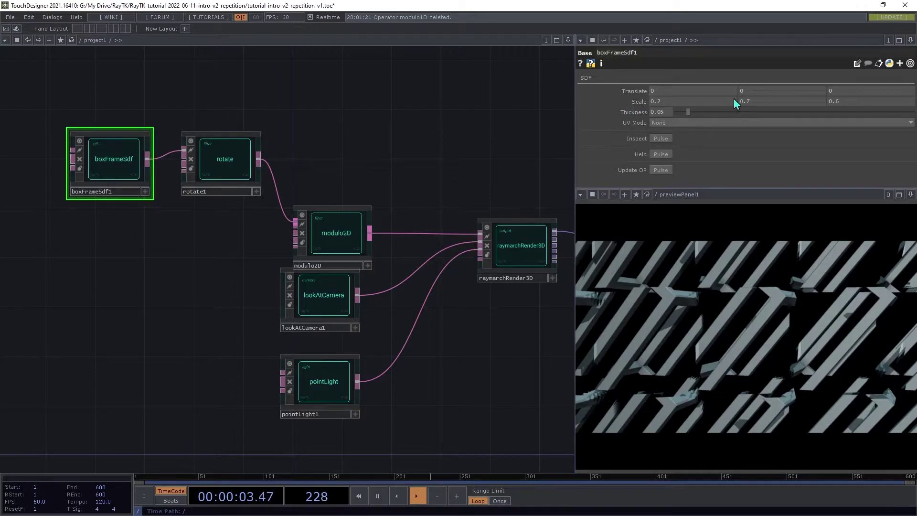
mouse_move(776, 103)
middle_mouse_down()
mouse_move(765, 94)
mouse_move(780, 105)
middle_mouse_up()
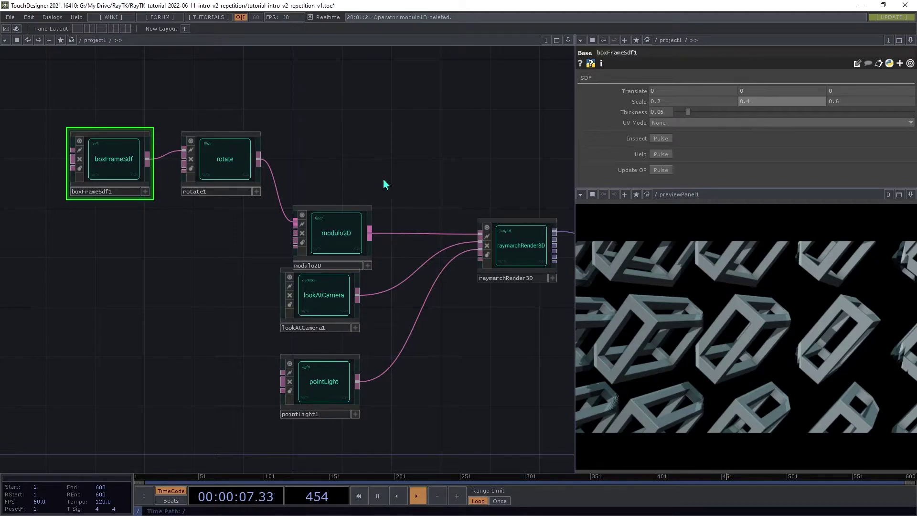
left_click(347, 229)
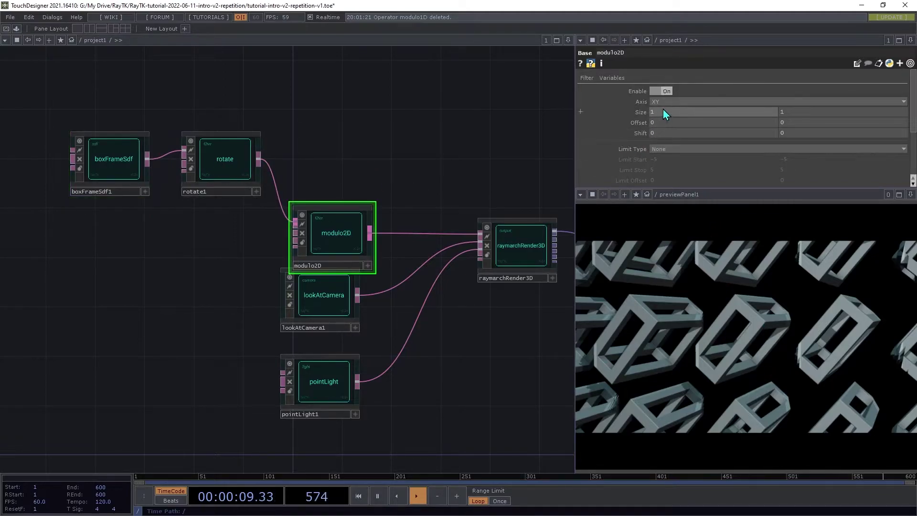
left_click(676, 100)
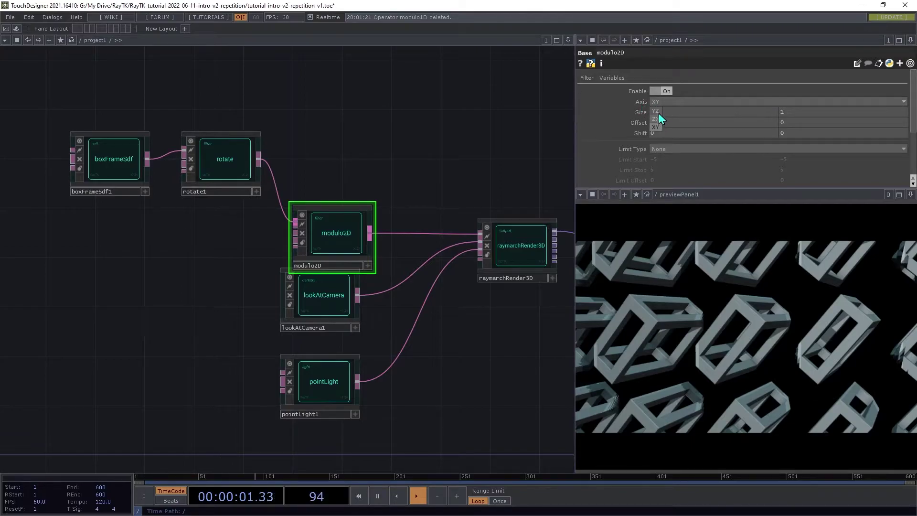
Wire a new modulo3D between rotate1 and raymarchRender3D with Size 1.5 on all axes.
key("alt+r")
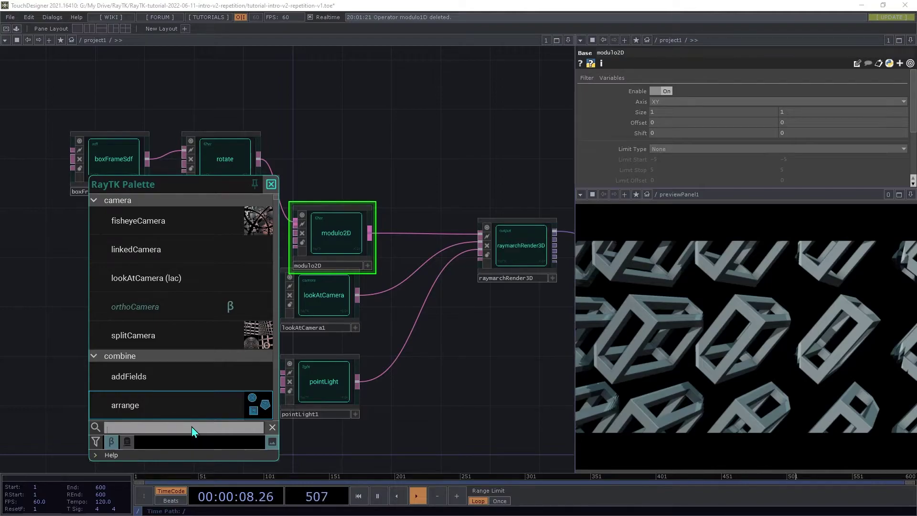
type("modulo")
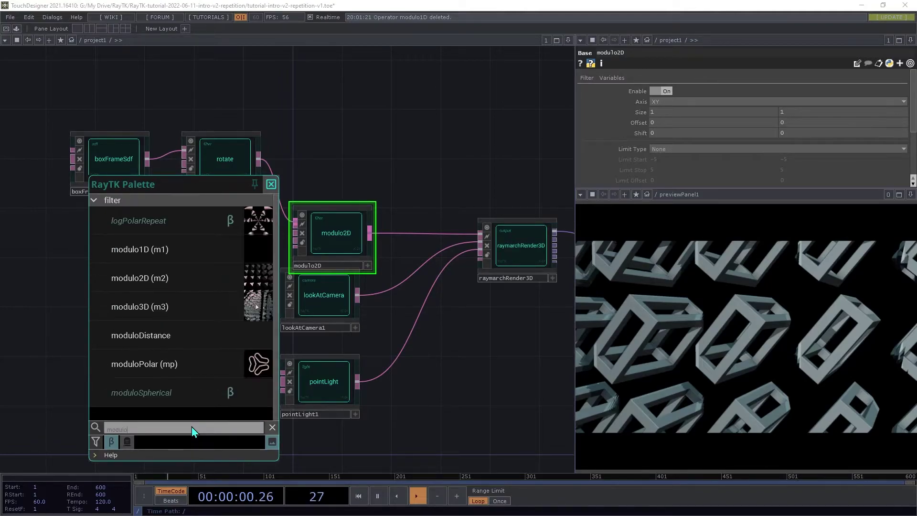
left_click(166, 315)
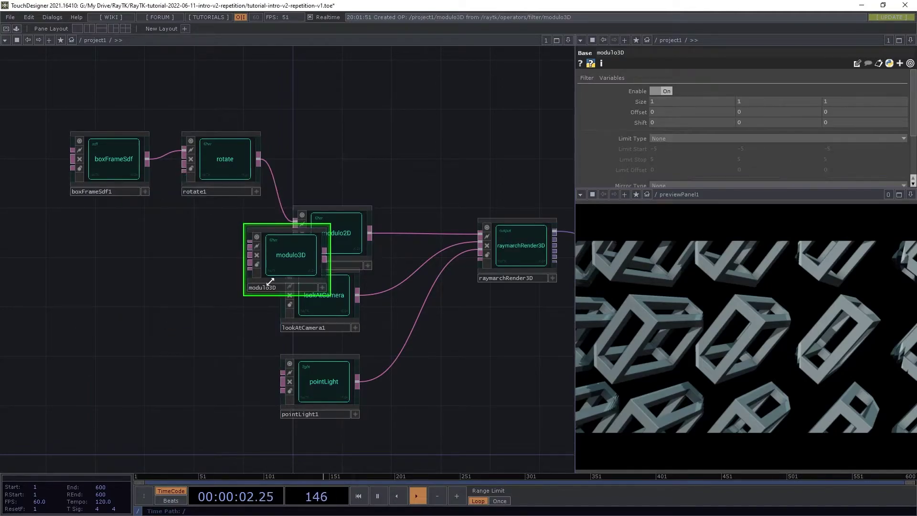
left_click_drag(351, 239, 386, 140)
left_click_drag(275, 267, 260, 159)
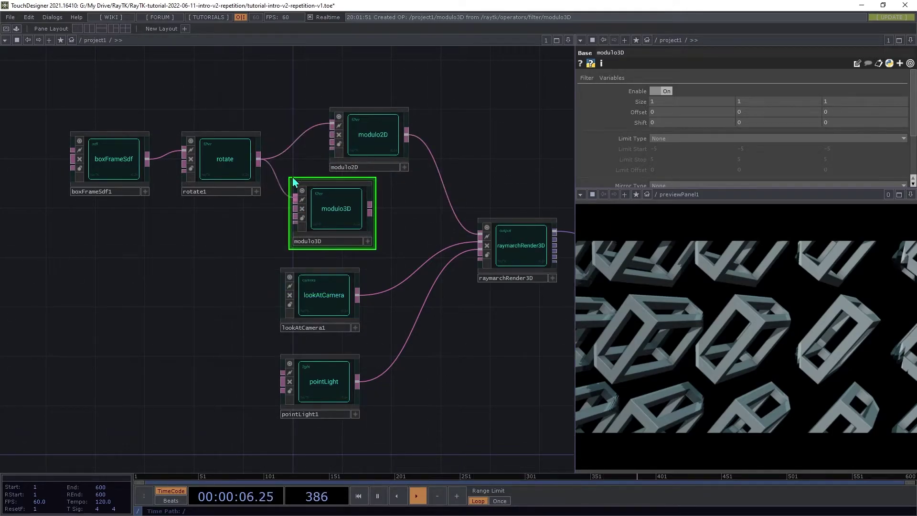
left_click_drag(370, 210, 465, 231)
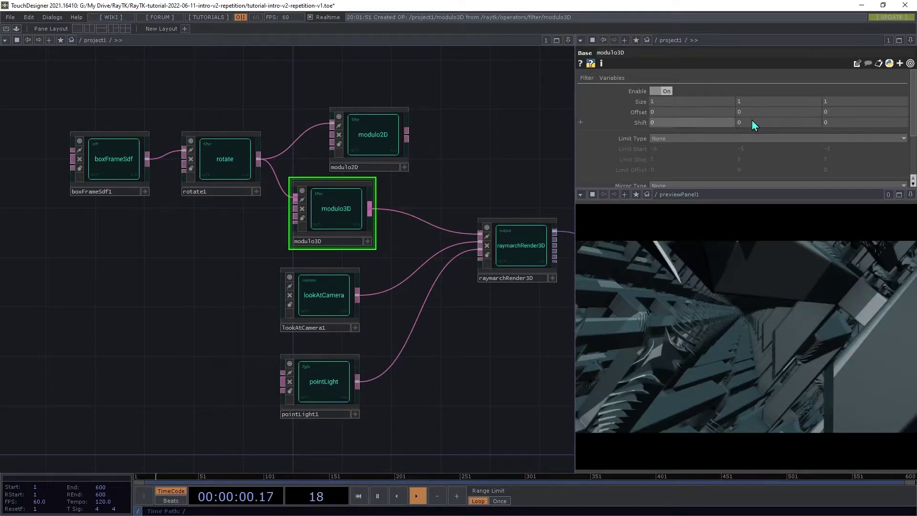
middle_click_drag(641, 109, 669, 88)
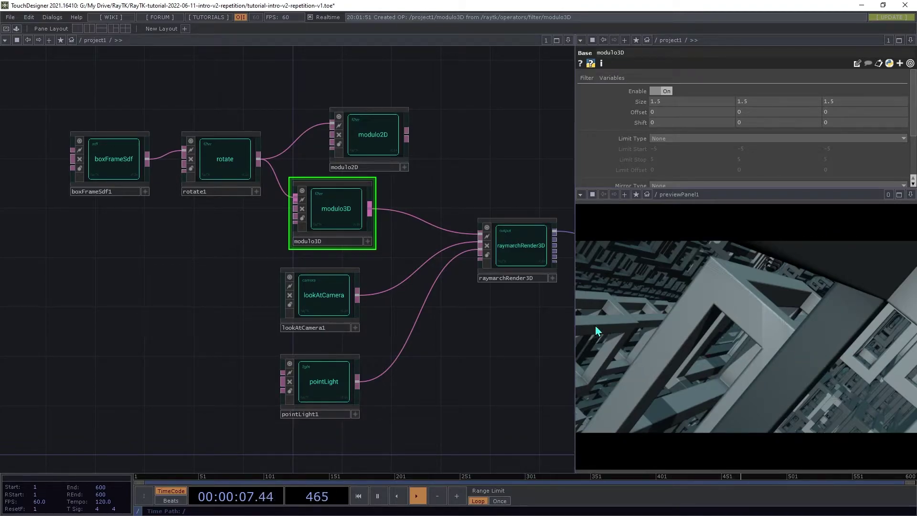
Set lookAtCamera1's Position X to -0.5.
left_click(333, 295)
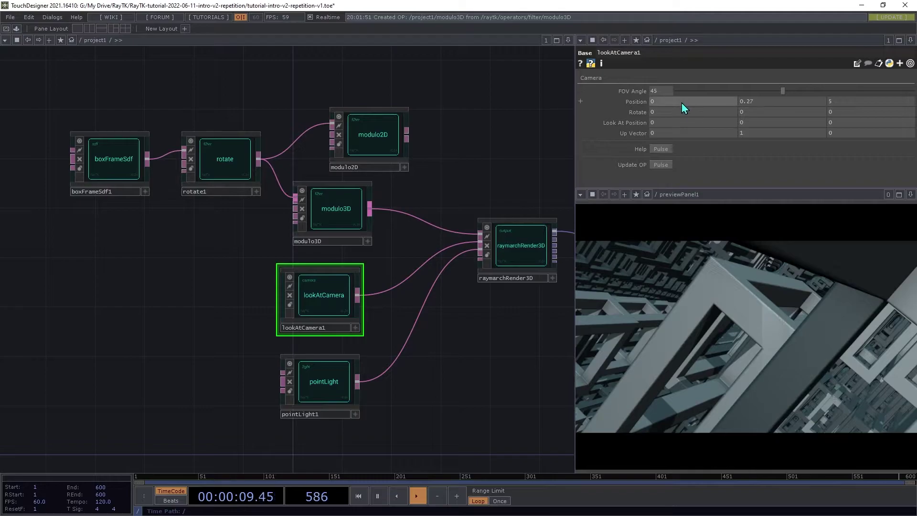
middle_click_drag(681, 102, 679, 85)
type("-0.5")
key("Return")
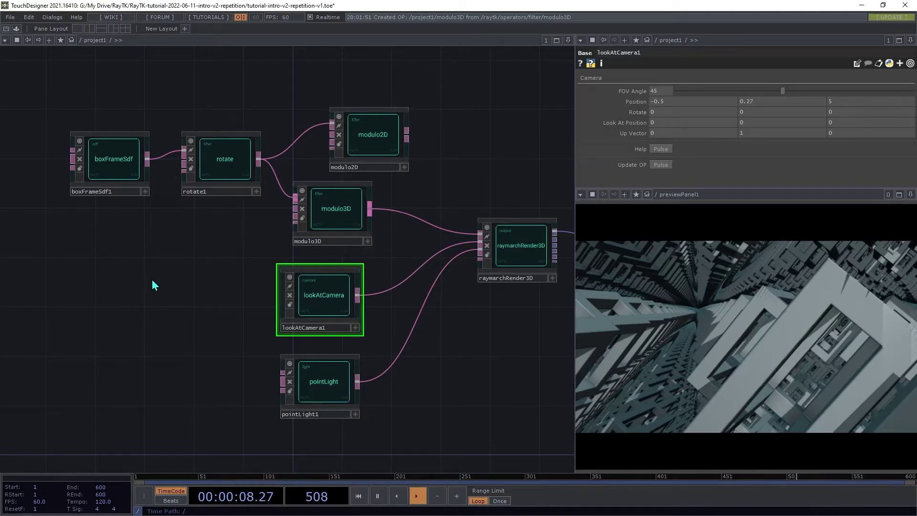
Add a moduloPolar filter and wire it between rotate1 and raymarchRender3D.
key("alt+r")
type("m")
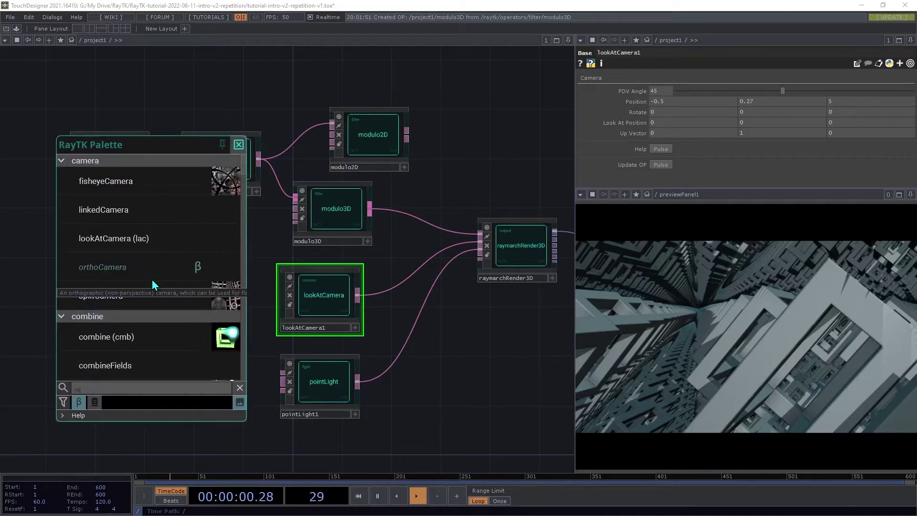
type("odulo")
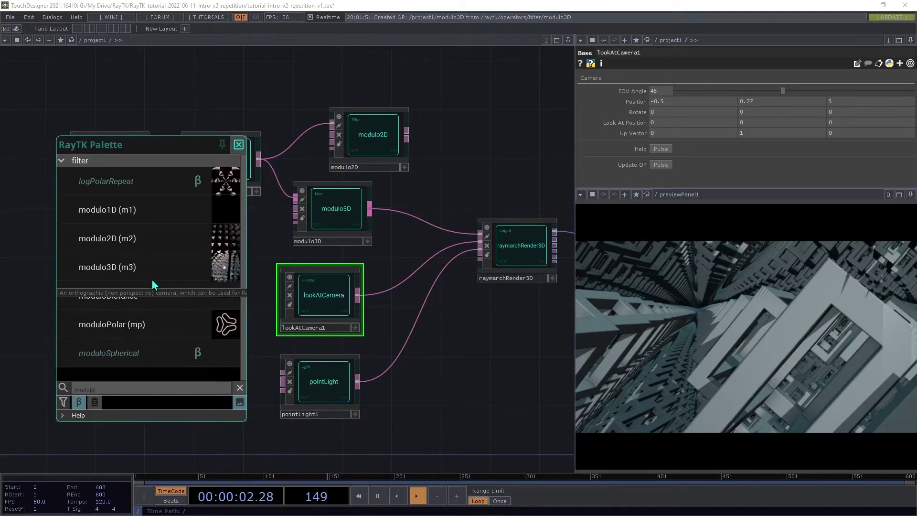
left_click(155, 327)
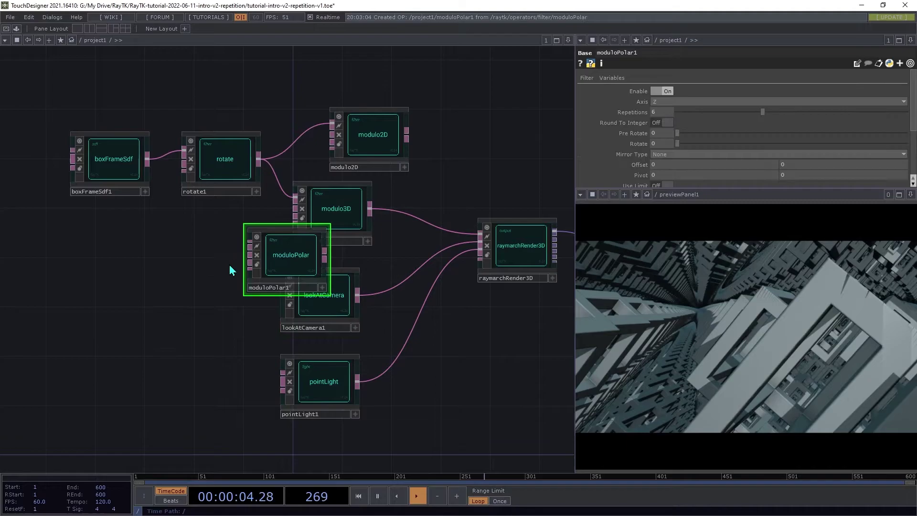
left_click_drag(255, 239, 244, 177)
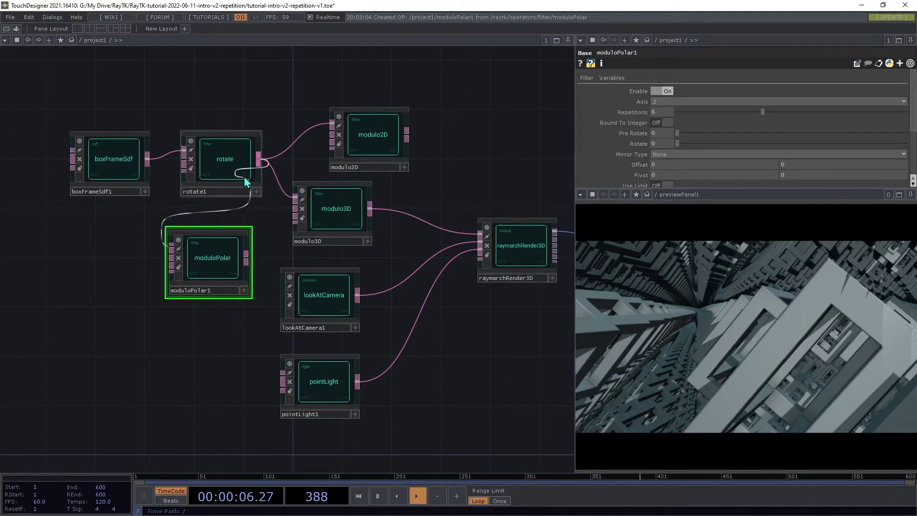
left_click(244, 176)
left_click(246, 259)
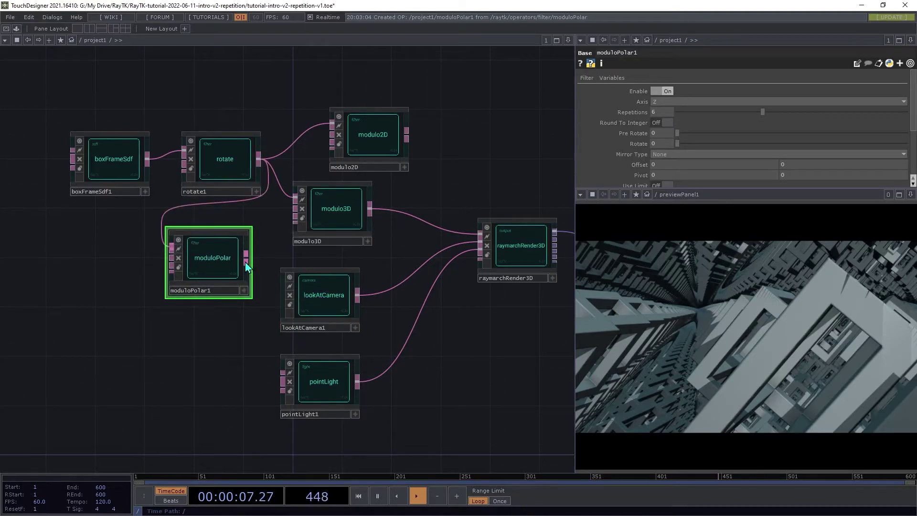
left_click(477, 232)
Delete modulo2D and modulo3D, and move moduloPolar1 up beside rotate1.
left_click_drag(394, 87, 339, 224)
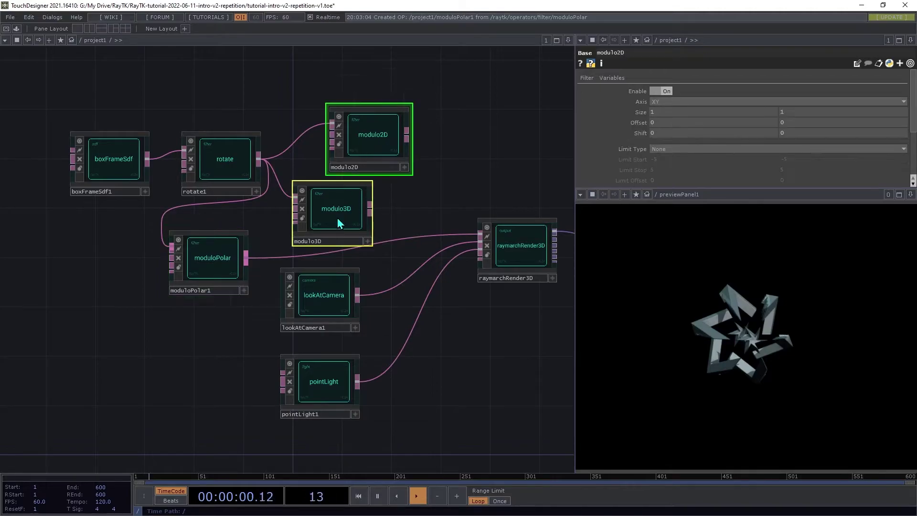
key("Delete")
left_click_drag(215, 276, 332, 173)
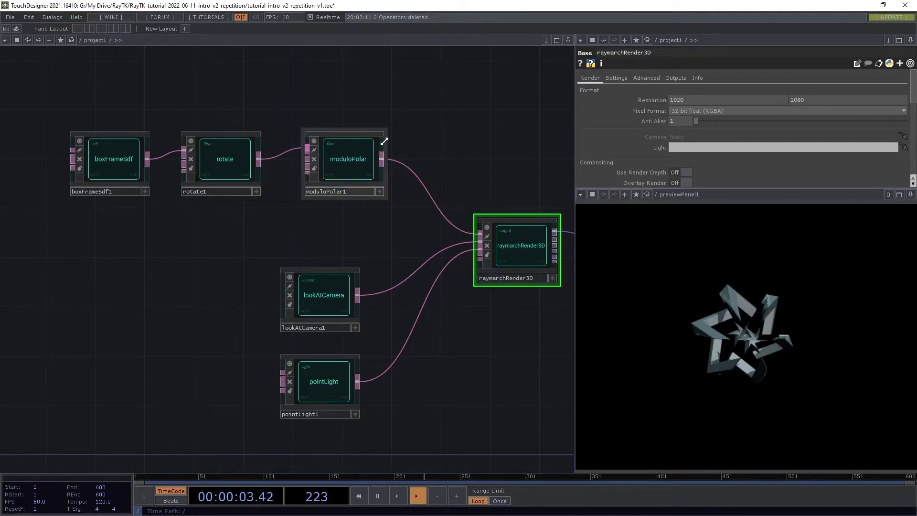
left_click(368, 165)
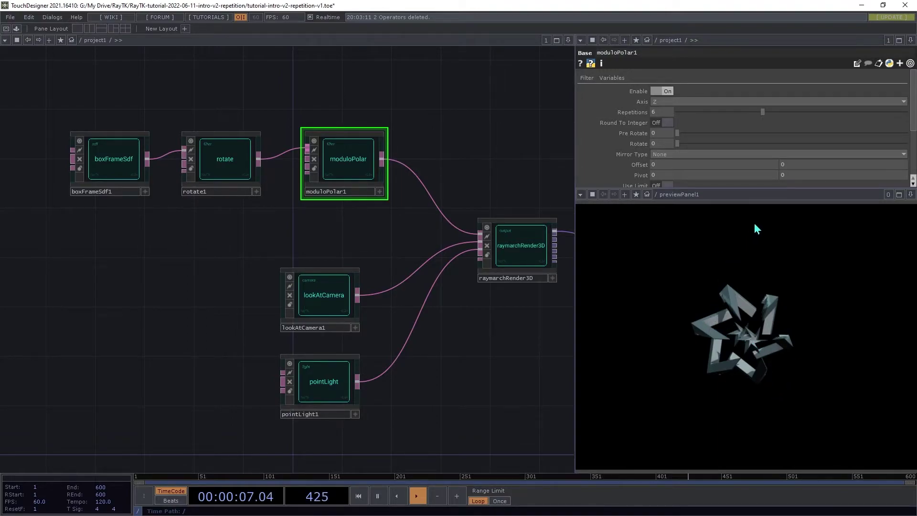
Raise moduloPolar1's Offset to 0.7 so the six tilted frames open into a ring.
mouse_move(696, 165)
middle_mouse_down()
mouse_move(731, 160)
mouse_move(699, 150)
middle_mouse_up()
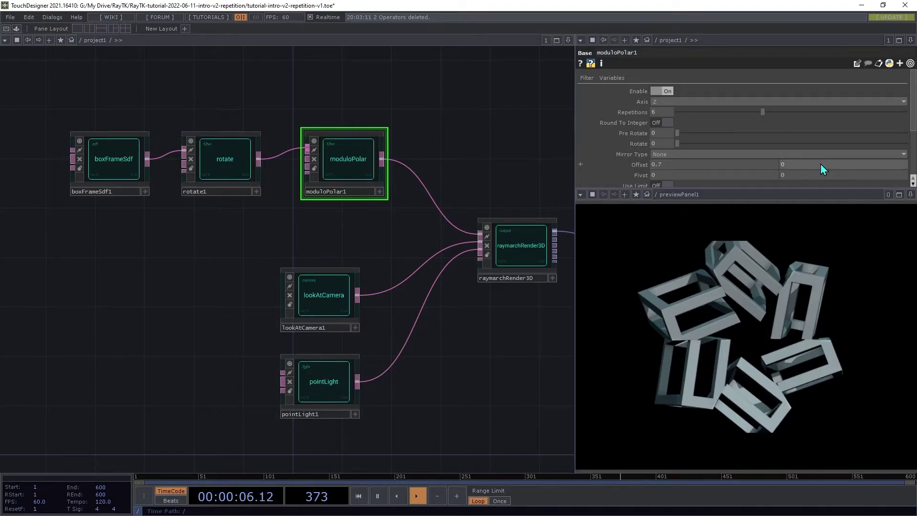
middle_click_drag(821, 165, 812, 146)
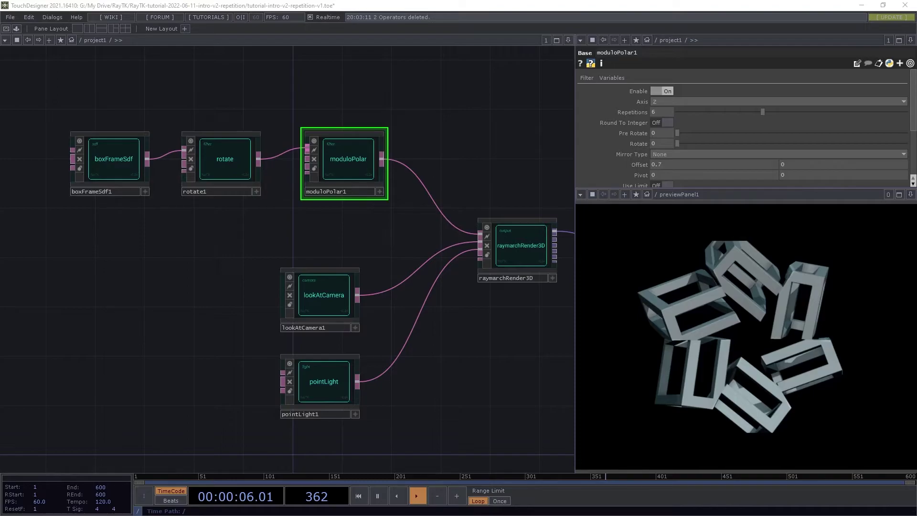
left_click(727, 155)
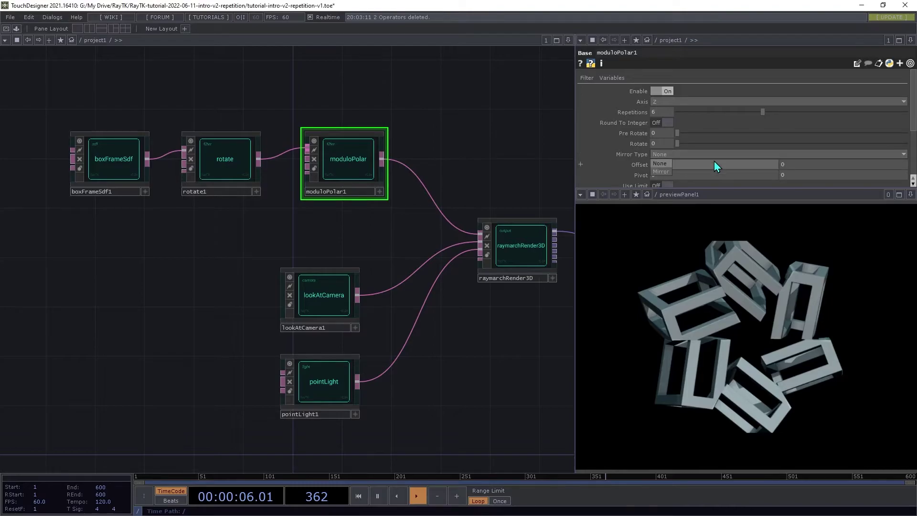
left_click(661, 173)
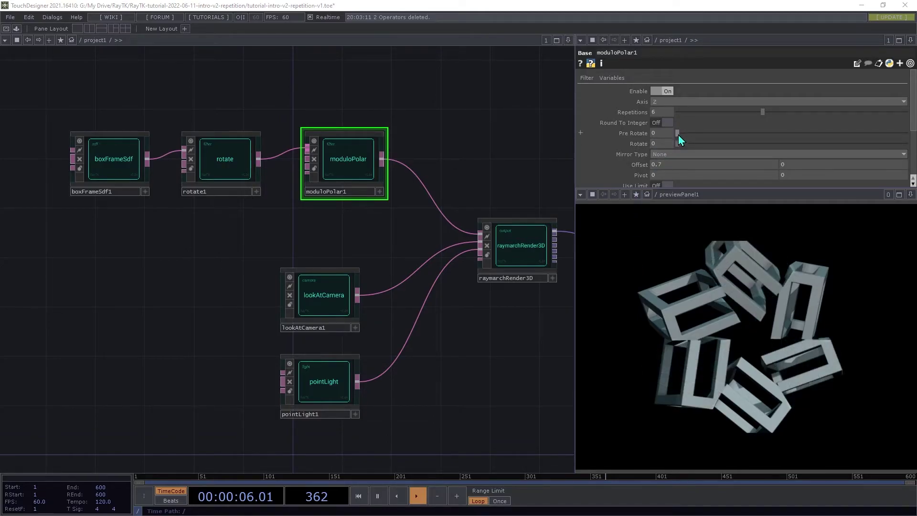
left_click_drag(679, 135, 731, 142)
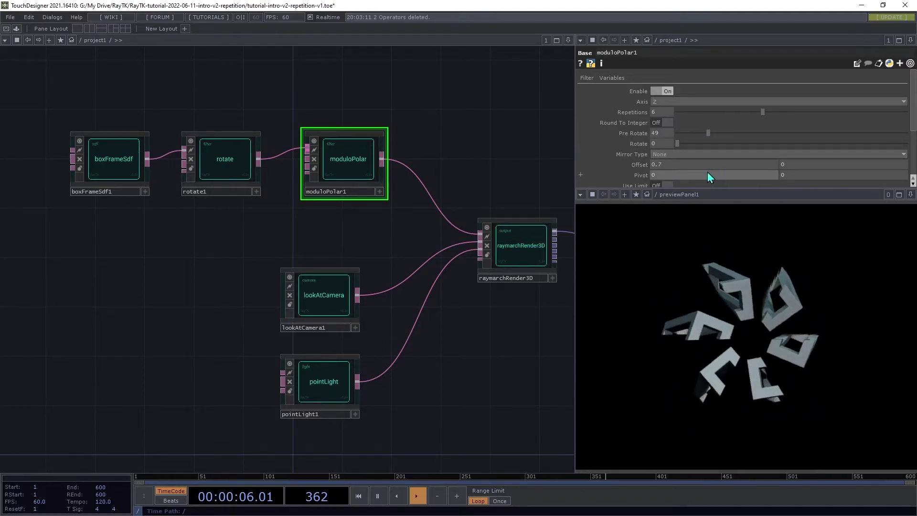
left_click_drag(708, 177, 675, 186)
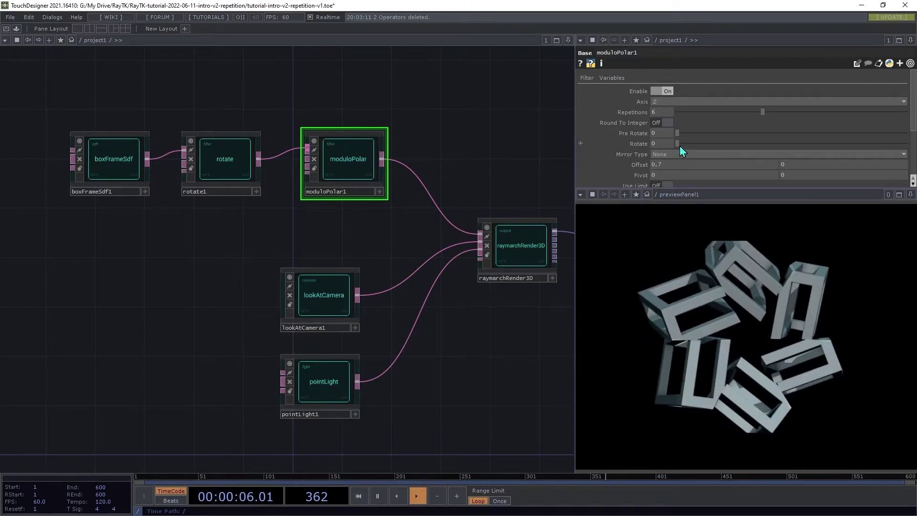
left_click_drag(681, 147, 678, 190)
Insert a mirrorQuadrant filter between rotate1 and raymarchRender3D, replacing moduloPolar1.
key("alt+r")
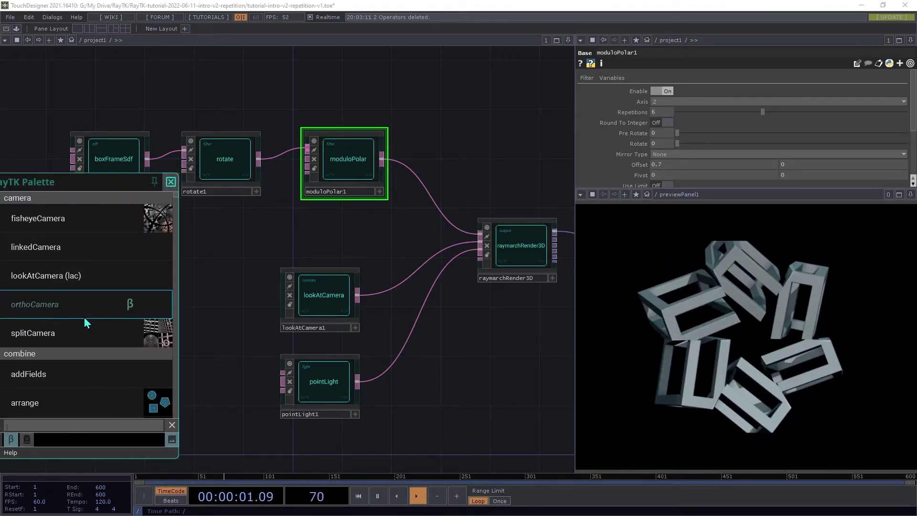
type("mir")
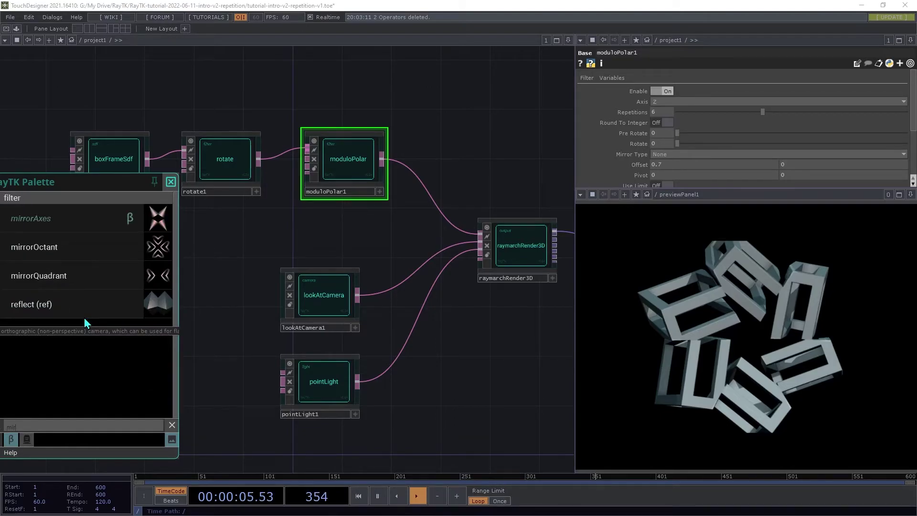
left_click(72, 289)
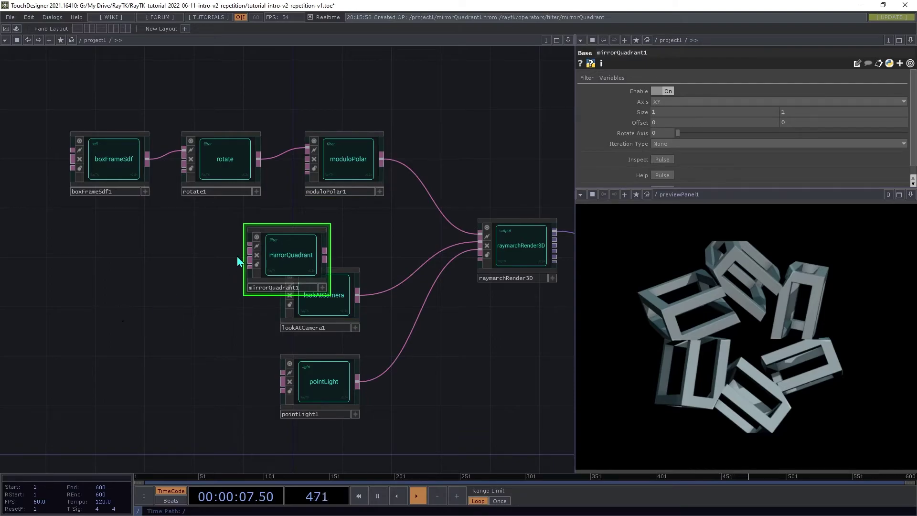
left_click_drag(248, 244, 259, 159)
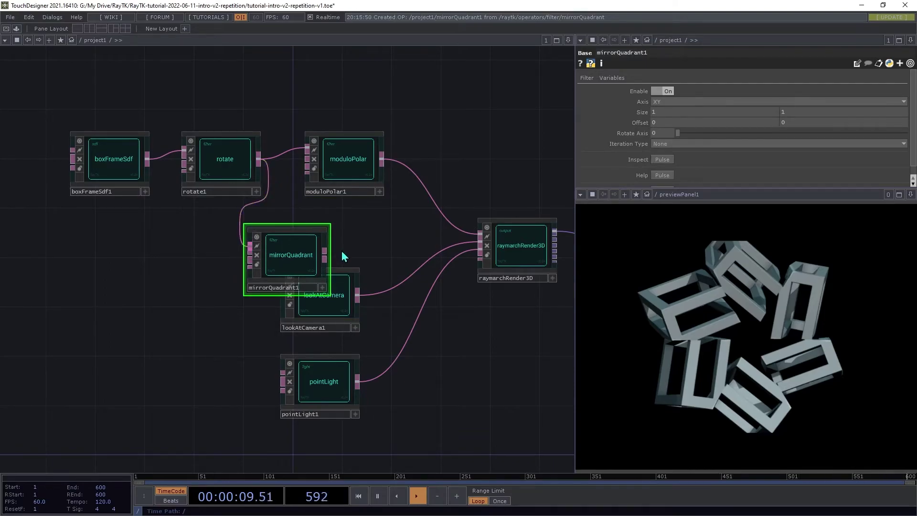
left_click_drag(325, 256, 446, 224)
left_click(365, 159)
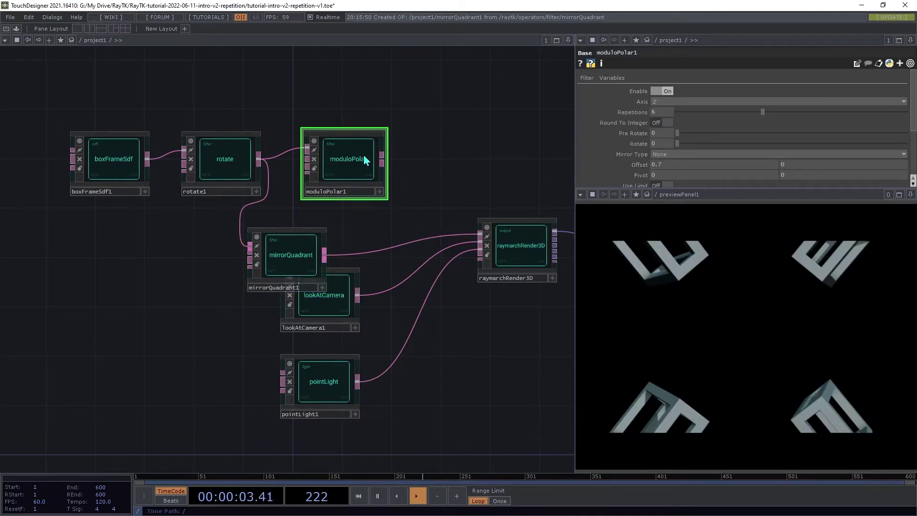
key("Delete")
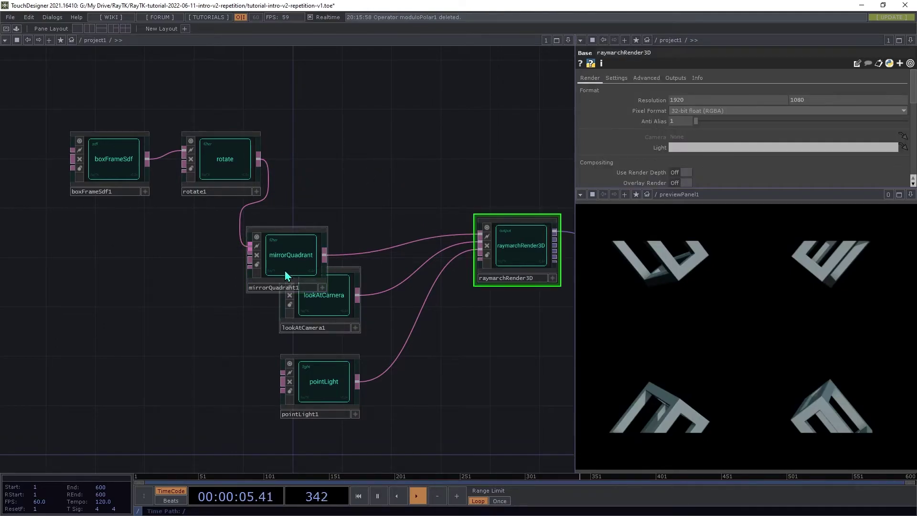
left_click_drag(287, 276, 344, 176)
left_click(344, 176)
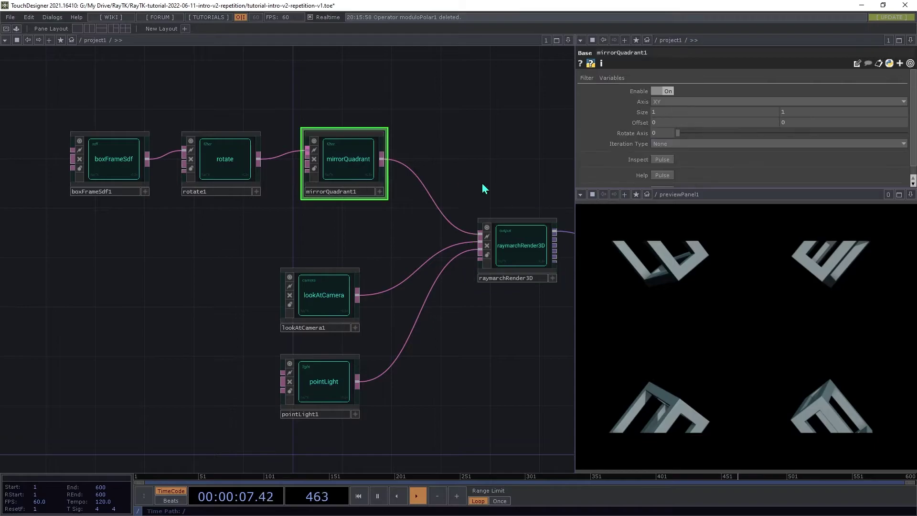
Set mirrorQuadrant1's Size to 0.5 0.5, keeping its axis rotation at 0.
middle_click_drag(645, 112, 637, 93)
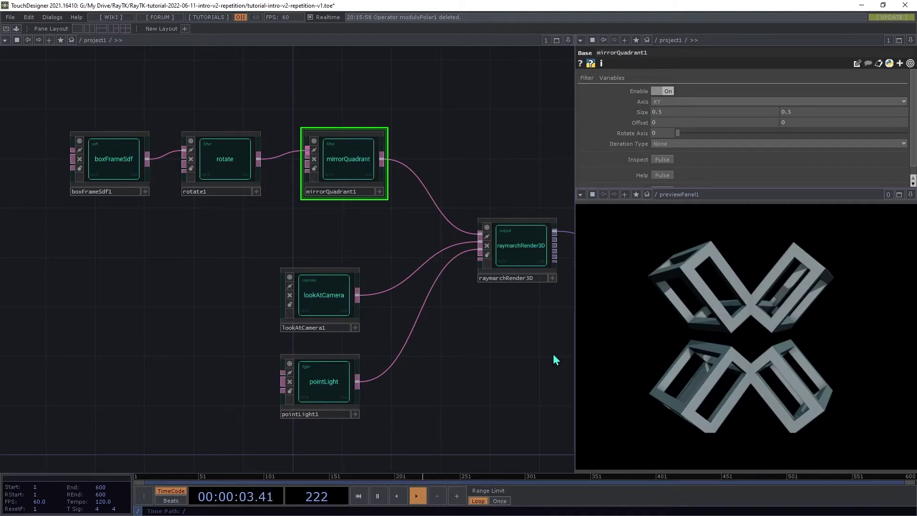
mouse_move(719, 101)
middle_mouse_down()
mouse_move(753, 99)
mouse_move(736, 99)
middle_mouse_up()
left_click(351, 162)
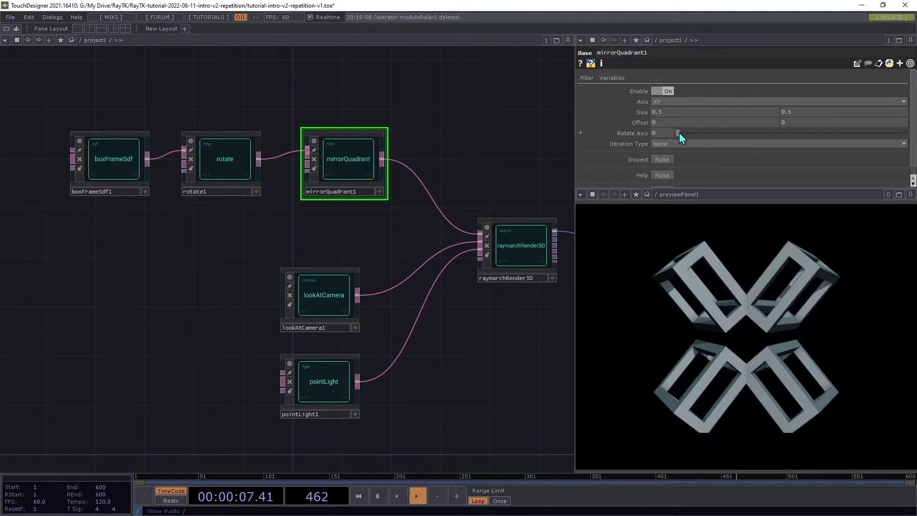
left_click_drag(680, 133, 669, 205)
middle_click_drag(755, 113, 816, 90)
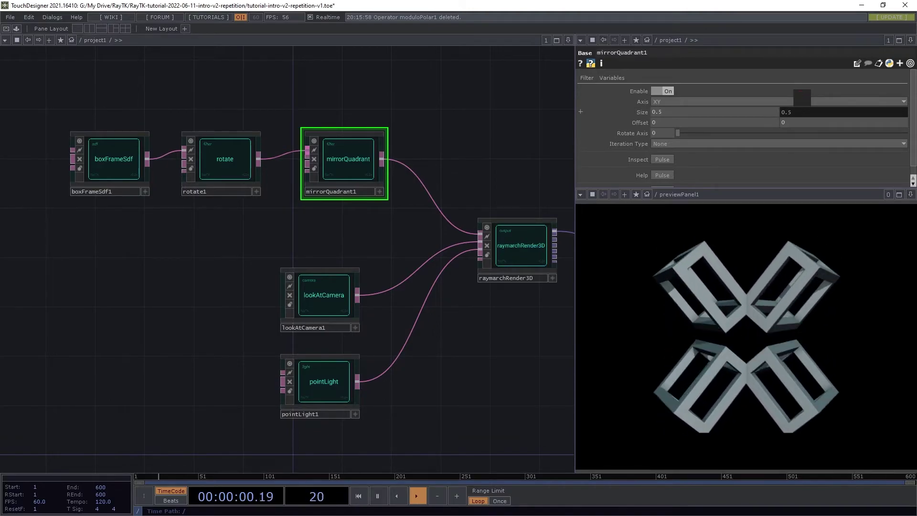
Insert a mirrorOctant filter between rotate1 and raymarchRender3D and delete mirrorQuadrant1.
middle_click_drag(816, 90, 752, 116)
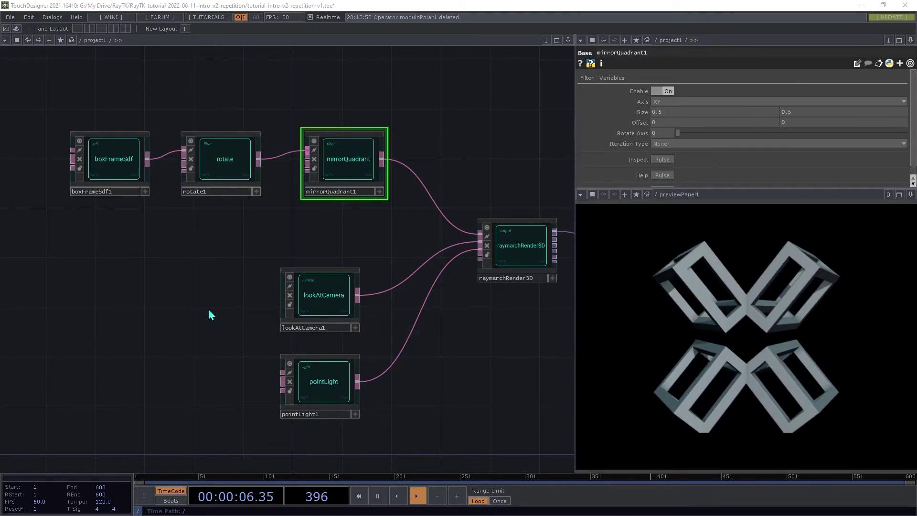
key("alt+r")
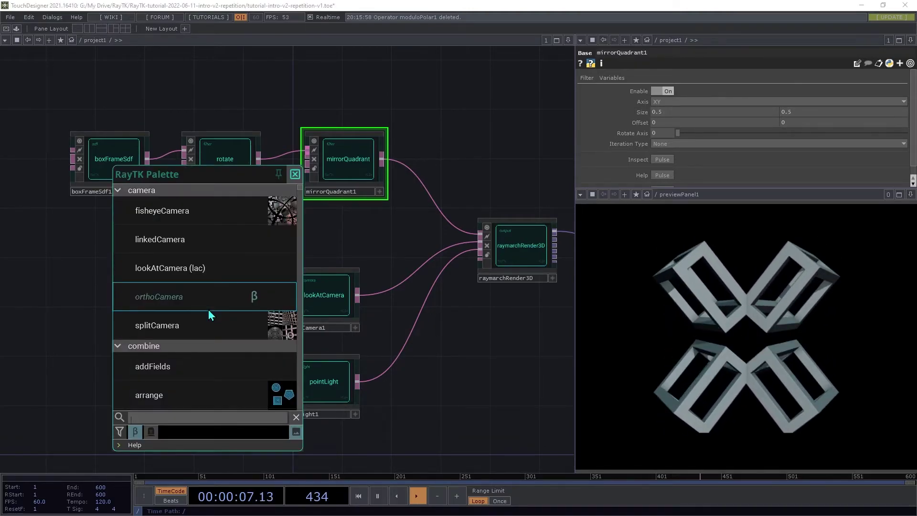
type("mir")
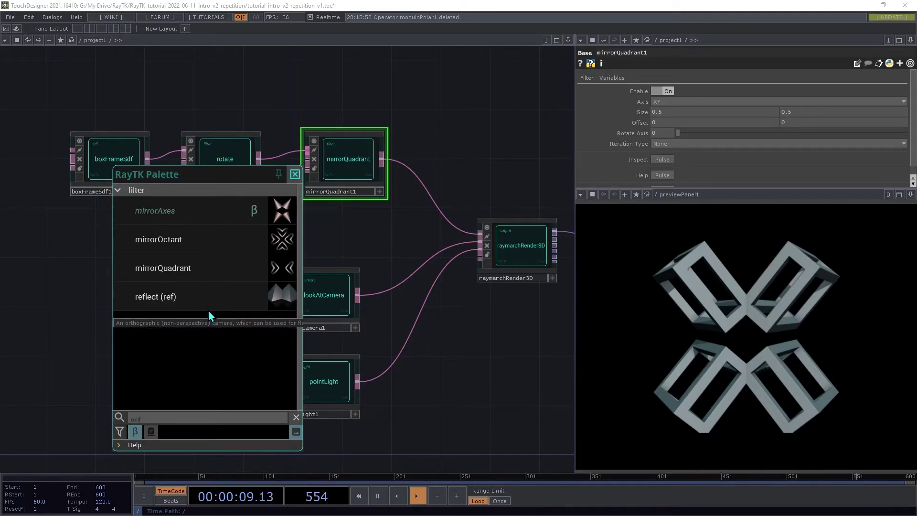
left_click(166, 244)
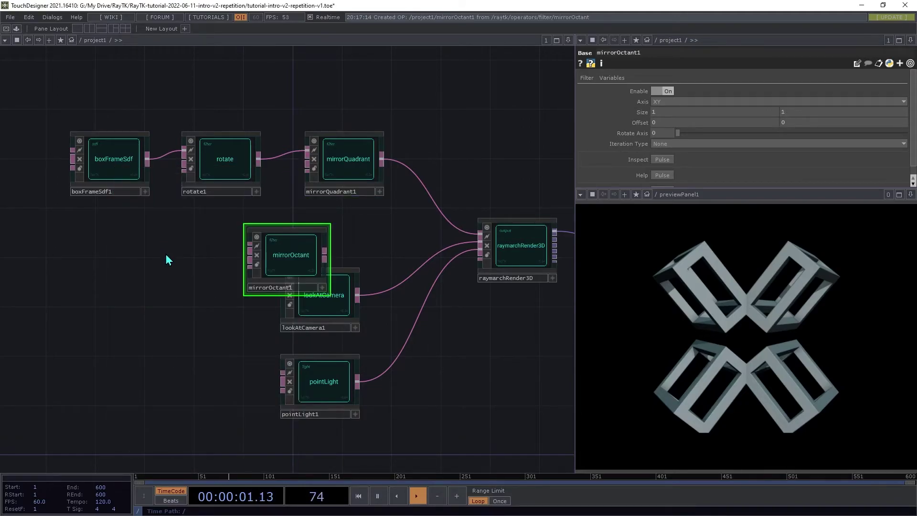
left_click_drag(249, 247, 268, 189)
left_click_drag(325, 254, 451, 222)
left_click(345, 171)
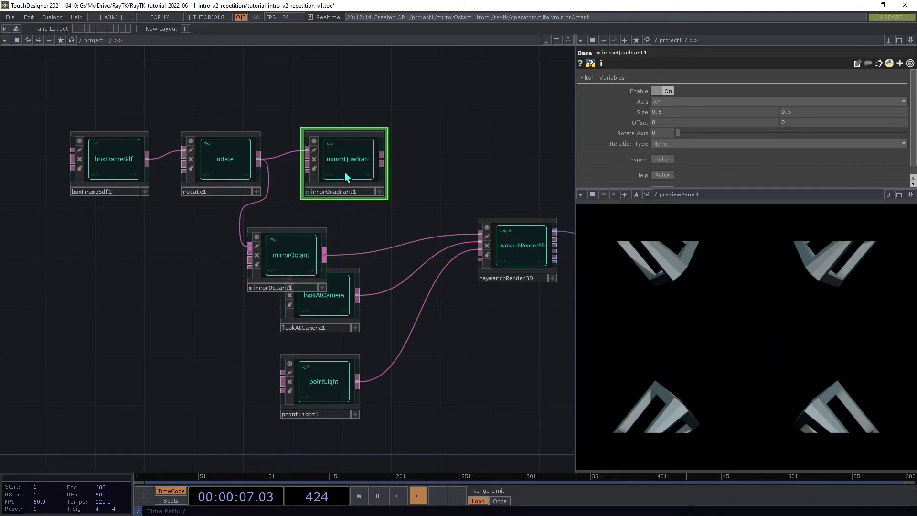
key("Delete")
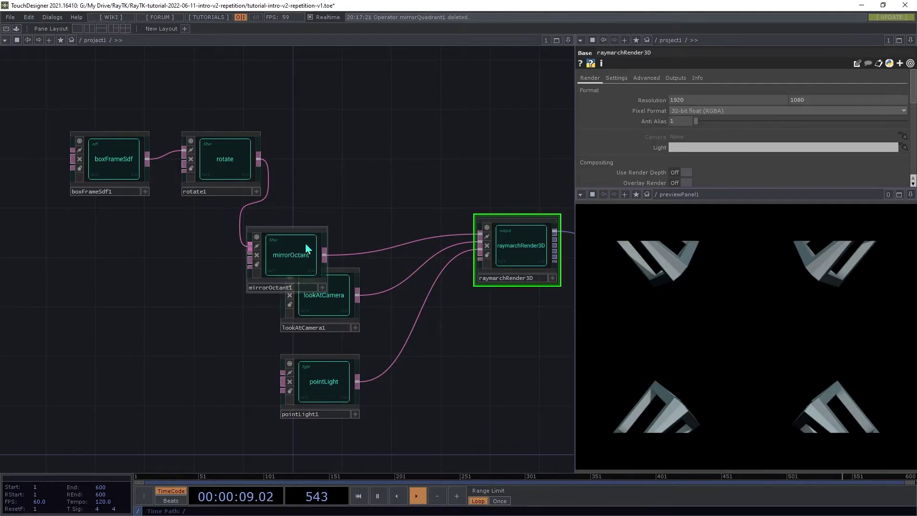
left_click_drag(306, 249, 376, 153)
Set mirrorOctant1's Size to 0.5 0.5 and its Offset to 0.3.
left_click(364, 168)
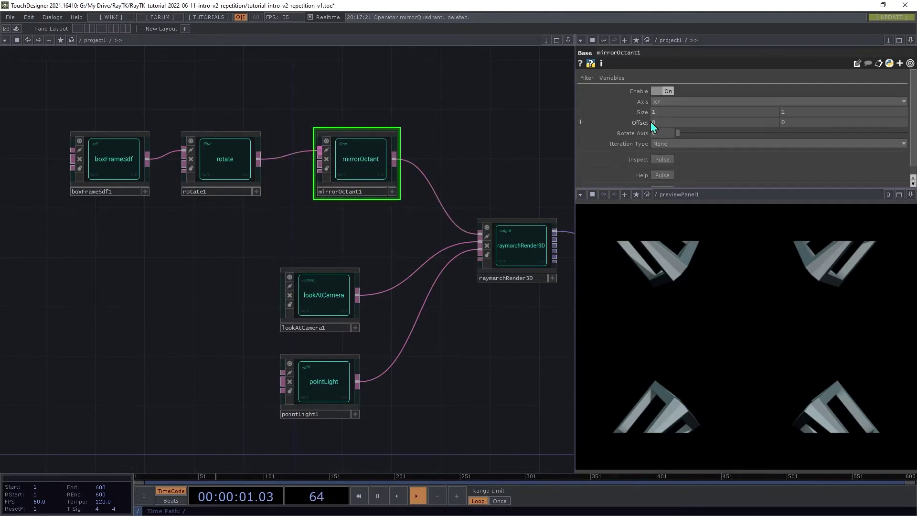
middle_click_drag(645, 112, 619, 102)
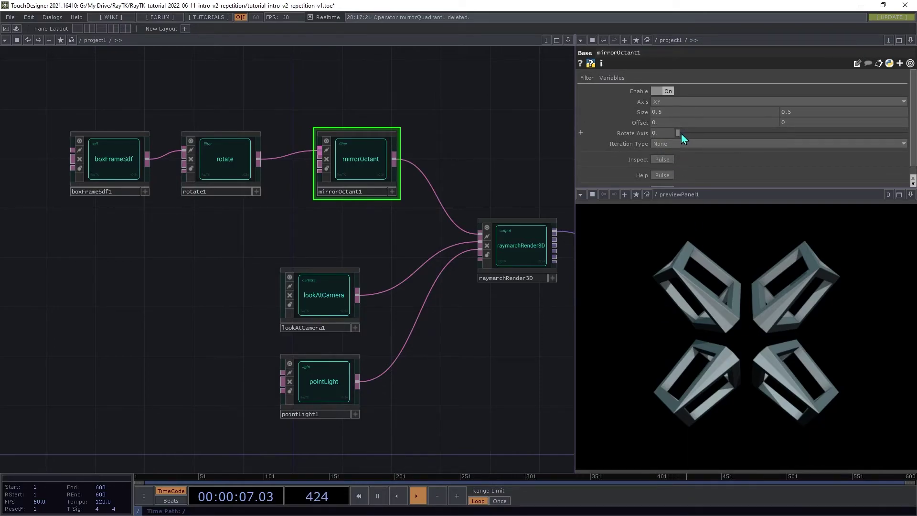
middle_click_drag(674, 115, 666, 94)
mouse_move(806, 115)
middle_mouse_down()
mouse_move(807, 92)
mouse_move(791, 90)
mouse_move(799, 120)
middle_mouse_up()
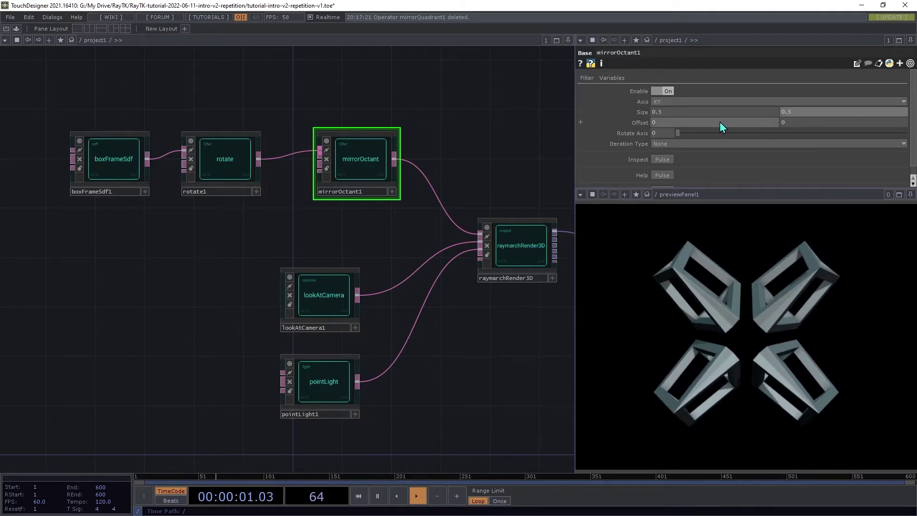
mouse_move(722, 121)
middle_mouse_down()
mouse_move(721, 113)
mouse_move(779, 113)
mouse_move(721, 112)
mouse_move(760, 112)
mouse_move(707, 106)
mouse_move(691, 90)
mouse_move(707, 98)
mouse_move(707, 123)
middle_mouse_up()
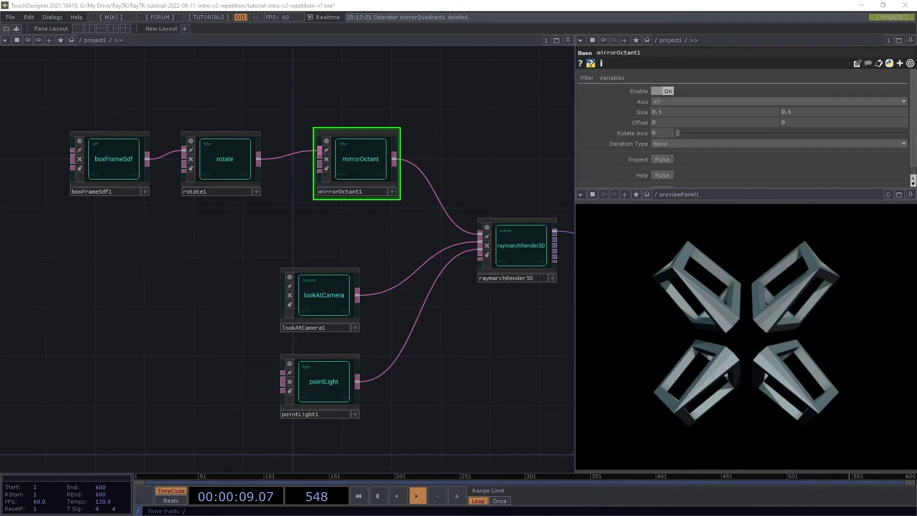
Add a reflect filter fed by rotate1 and feeding raymarchRender3D.
key("alt+shift+r")
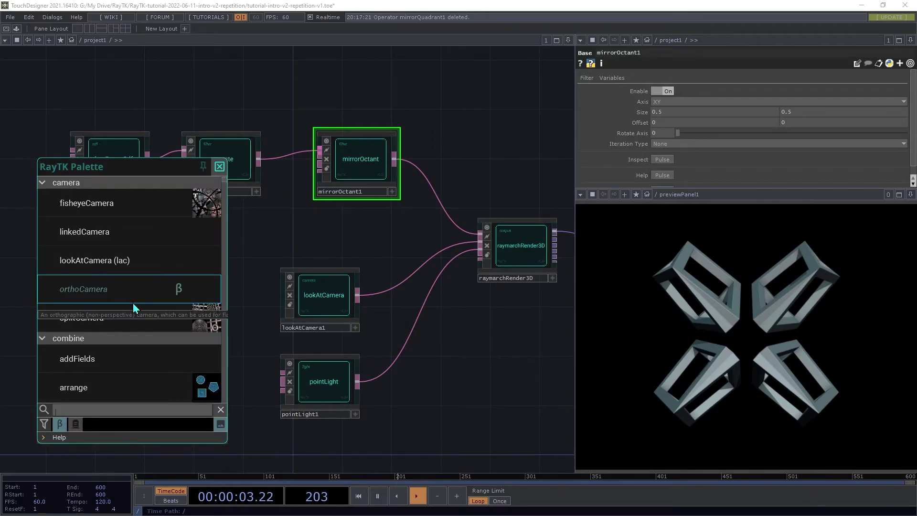
scroll(129, 303, "down", 10)
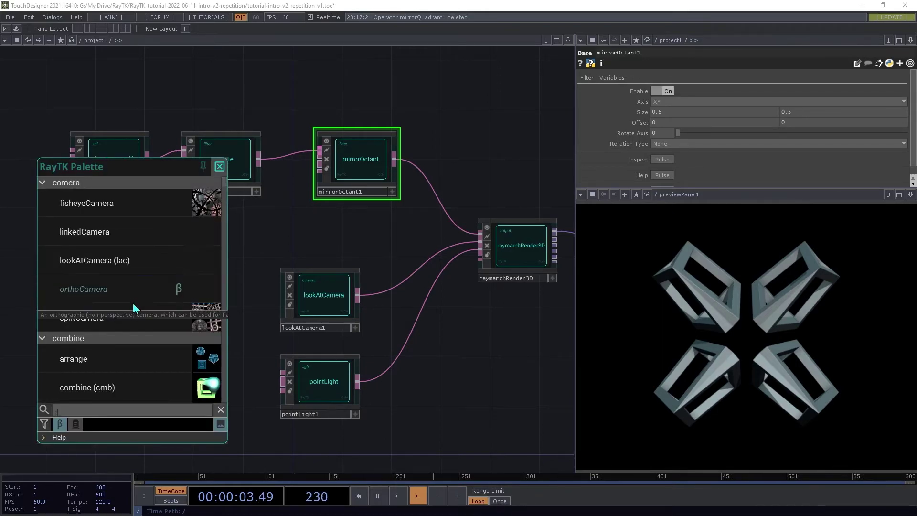
key("Escape")
left_click(287, 258)
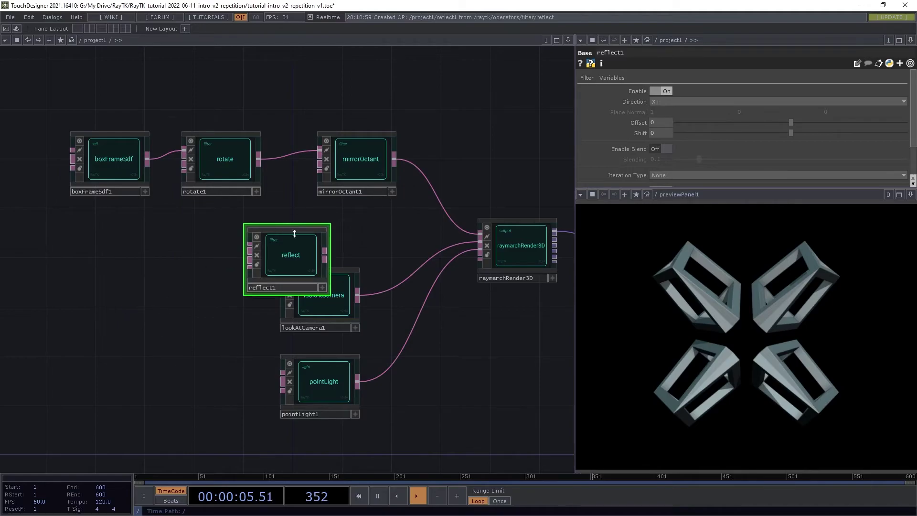
left_click_drag(249, 246, 258, 160)
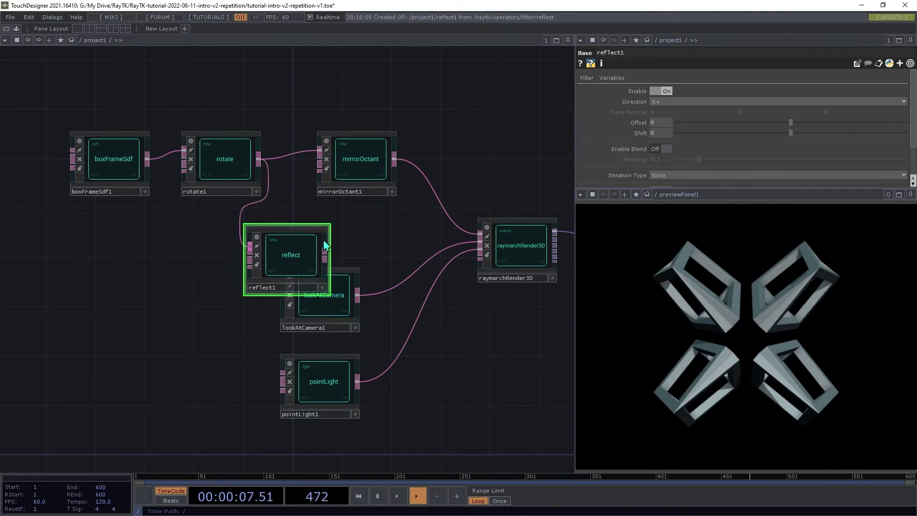
left_click(325, 255)
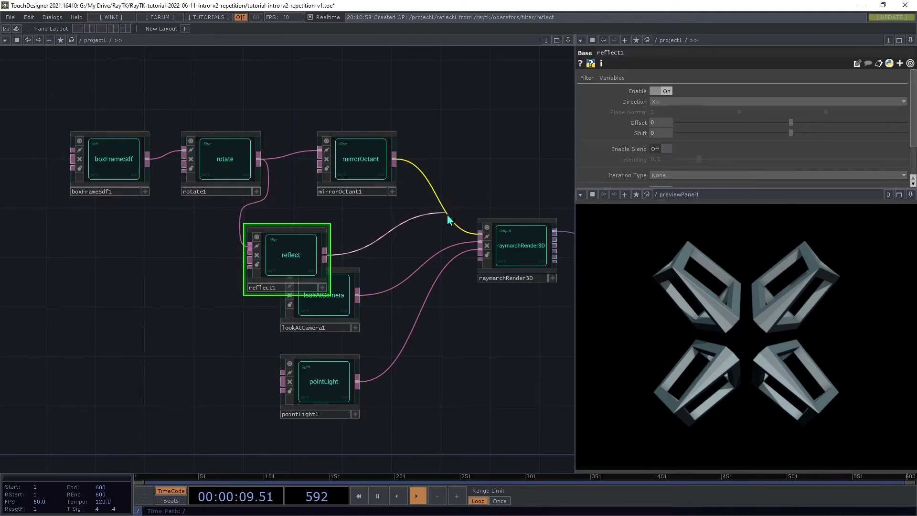
left_click(444, 221)
Delete mirrorOctant1 and move reflect1 into line beside rotate1.
left_click(361, 163)
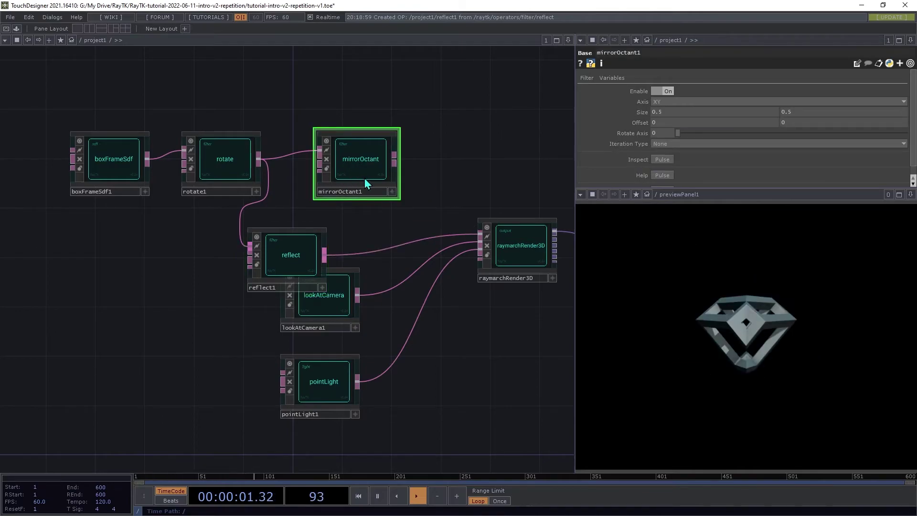
key("Delete")
left_click_drag(302, 260, 348, 168)
left_click(343, 167)
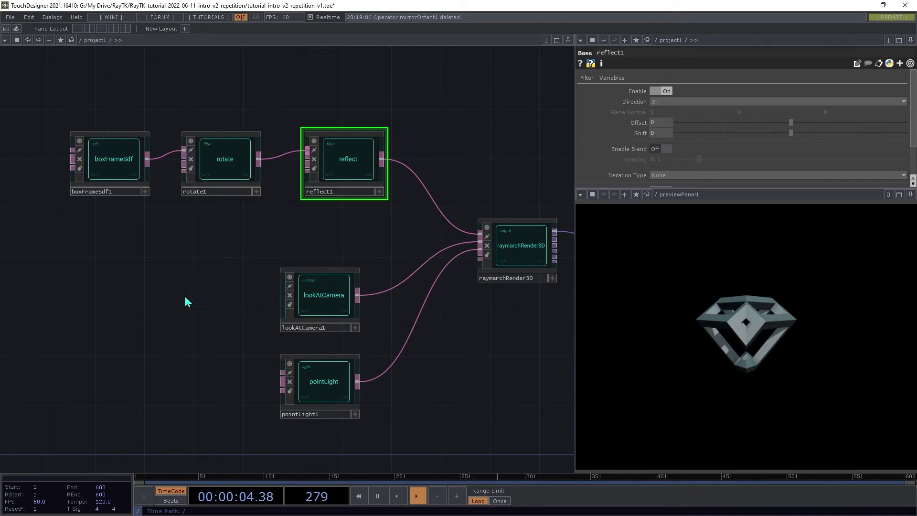
Add a flip filter wired from rotate1 into raymarchRender3D in place of reflect1.
key("alt+r")
type("flip")
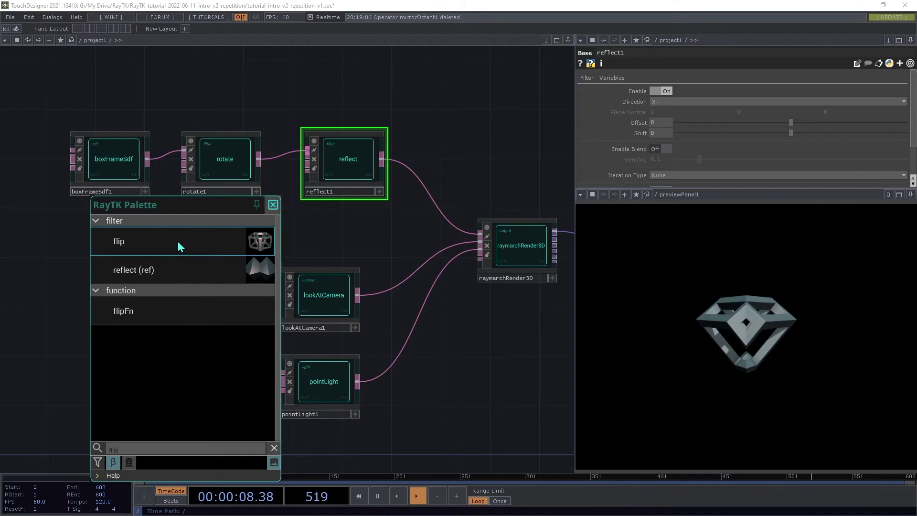
left_click(179, 244)
left_click(245, 244)
left_click_drag(250, 253, 258, 160)
left_click_drag(328, 258, 404, 214)
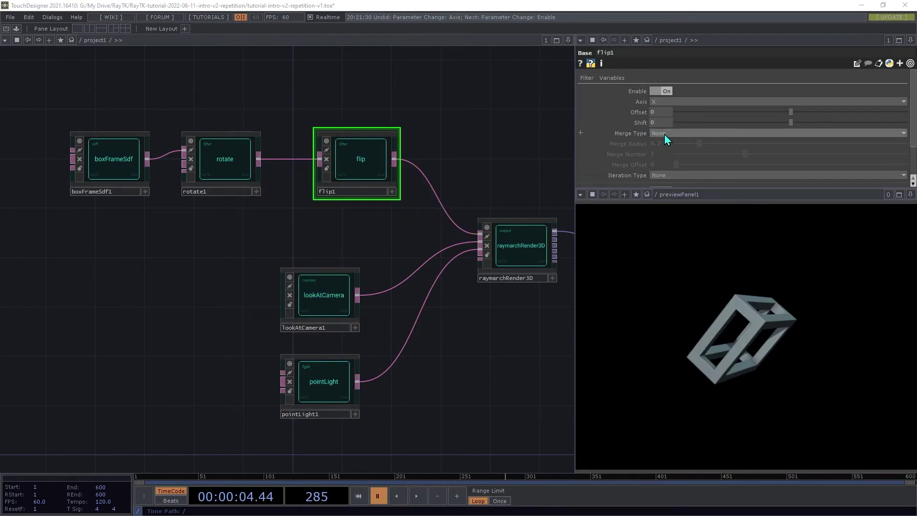
Set flip1's Merge Type to Simple Union.
left_click(664, 133)
left_click(670, 150)
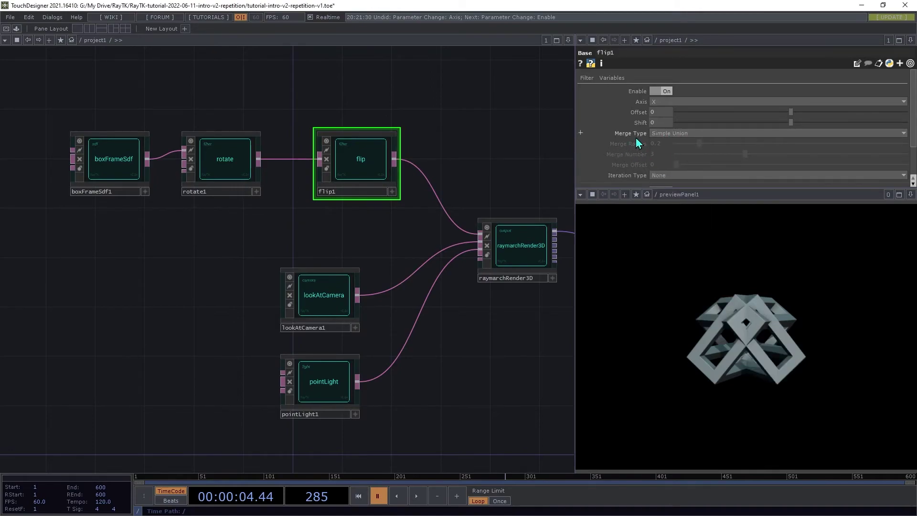
left_click(661, 134)
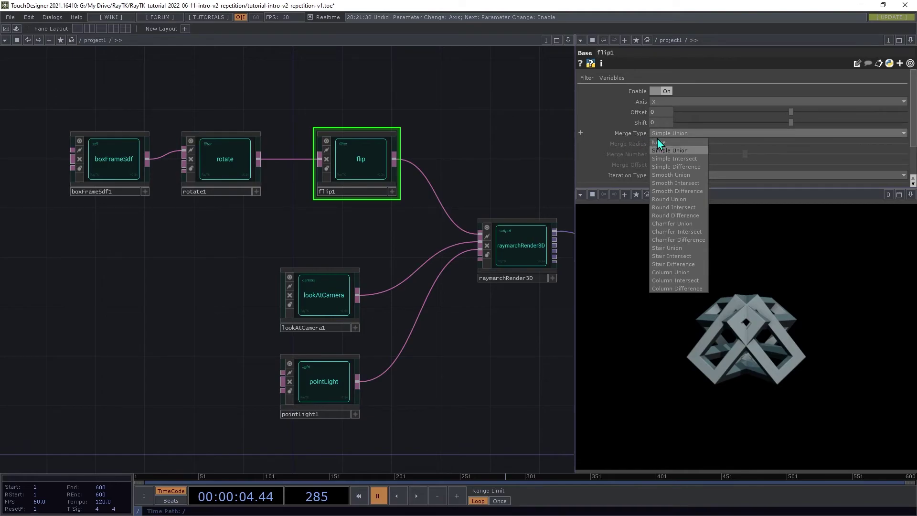
left_click(656, 133)
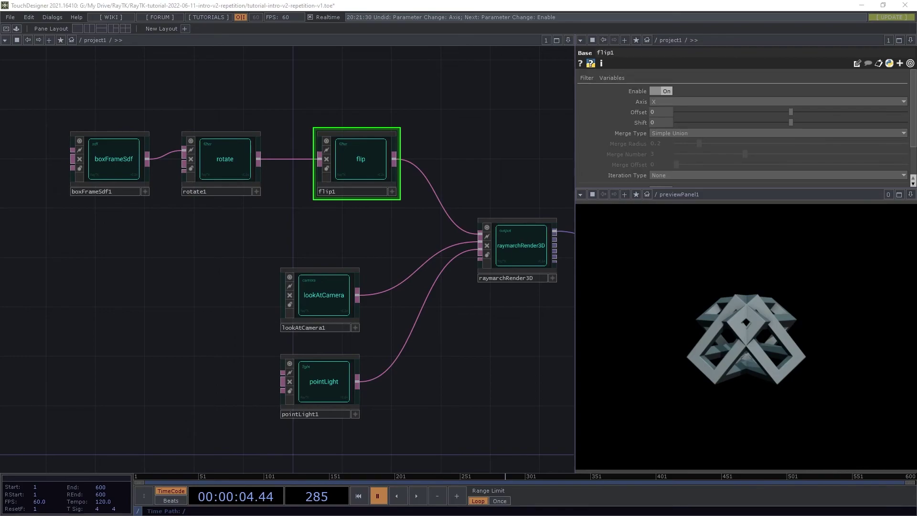
right_click_drag(253, 94, 63, 239)
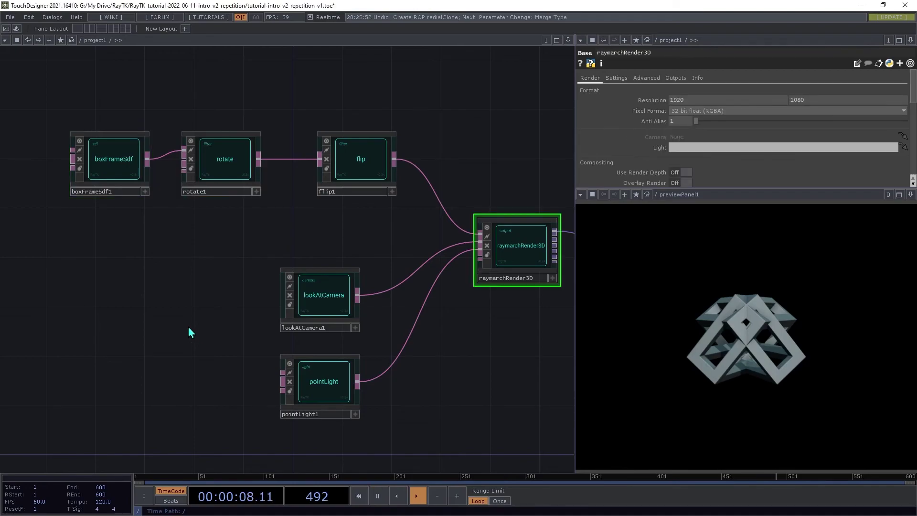
Add a radialClone filter wired from rotate1 into raymarchRender3D in place of flip1.
key("alt+r")
type("r")
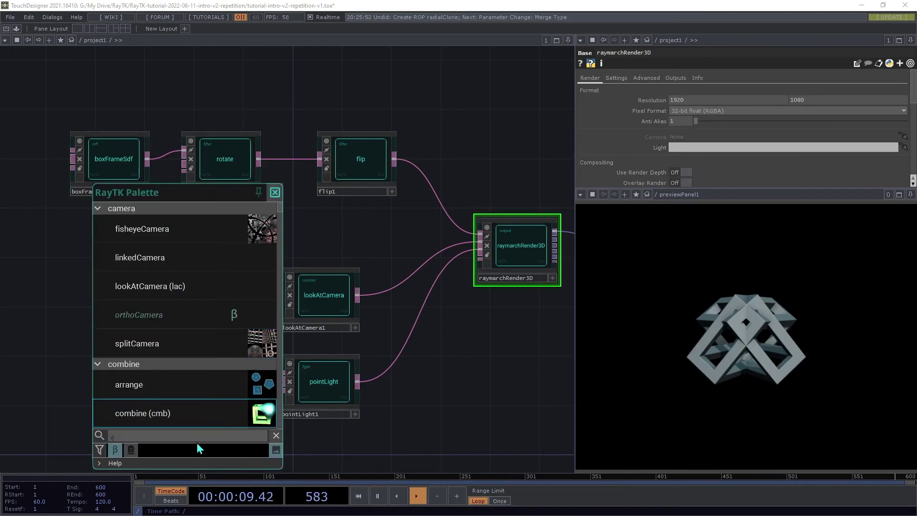
type("adial")
left_click(150, 289)
left_click(287, 258)
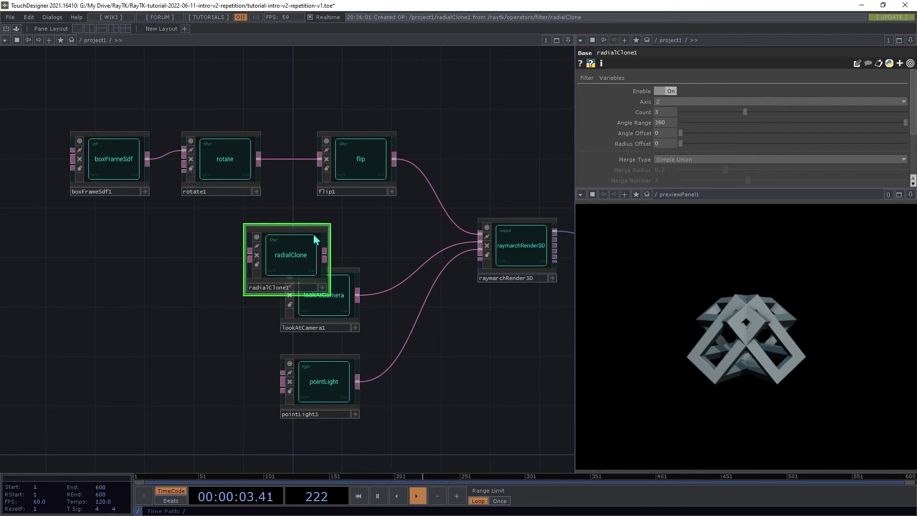
left_click(250, 258)
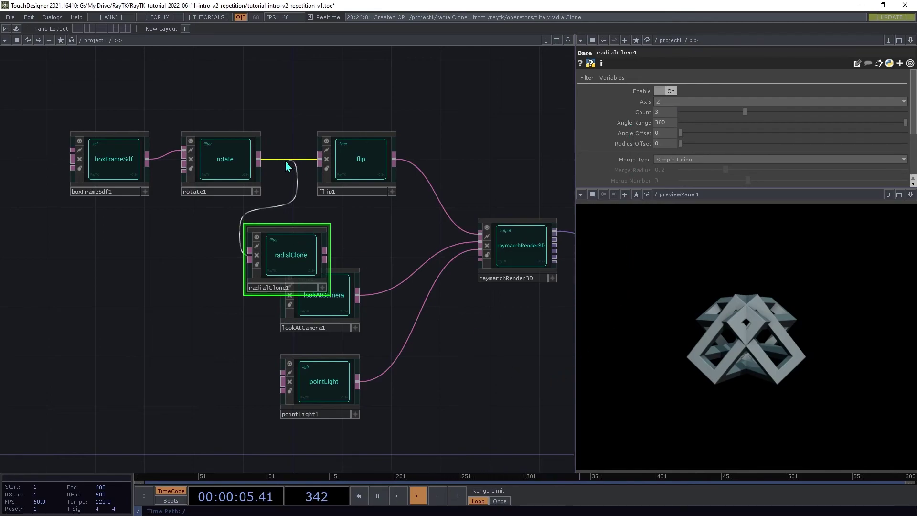
left_click(259, 159)
left_click(330, 261)
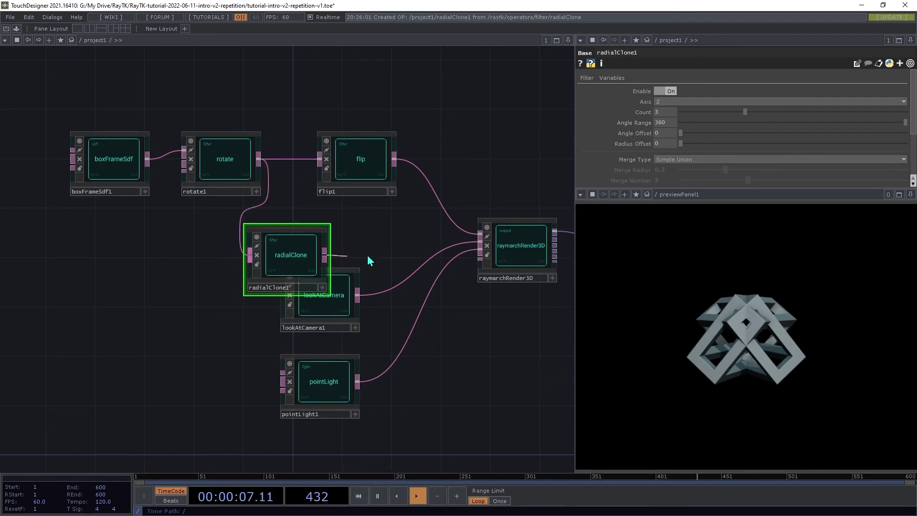
left_click(455, 230)
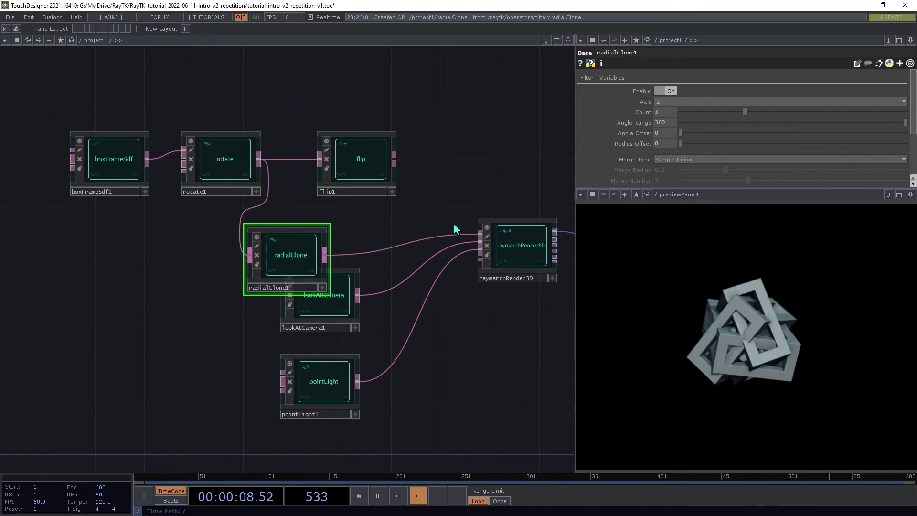
Delete flip1 and move radialClone1 up beside rotate1.
left_click(371, 160)
key("Delete")
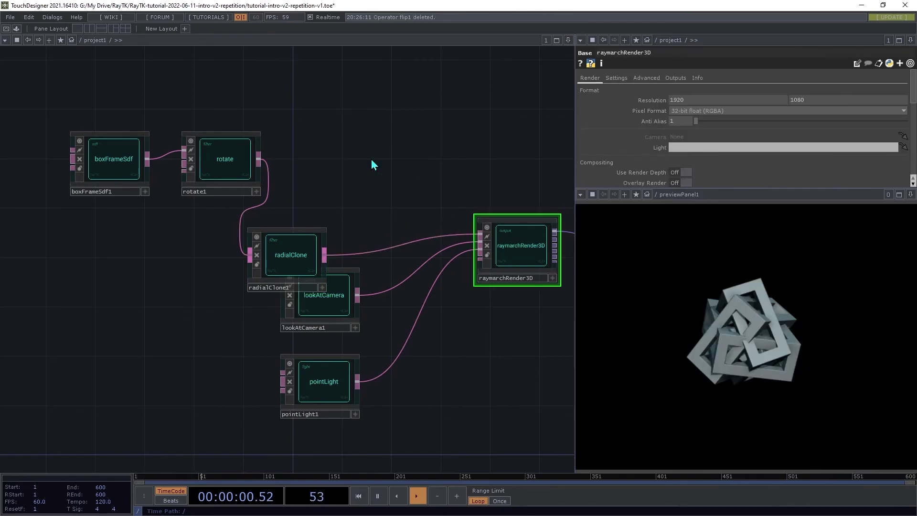
left_click_drag(279, 245, 330, 160)
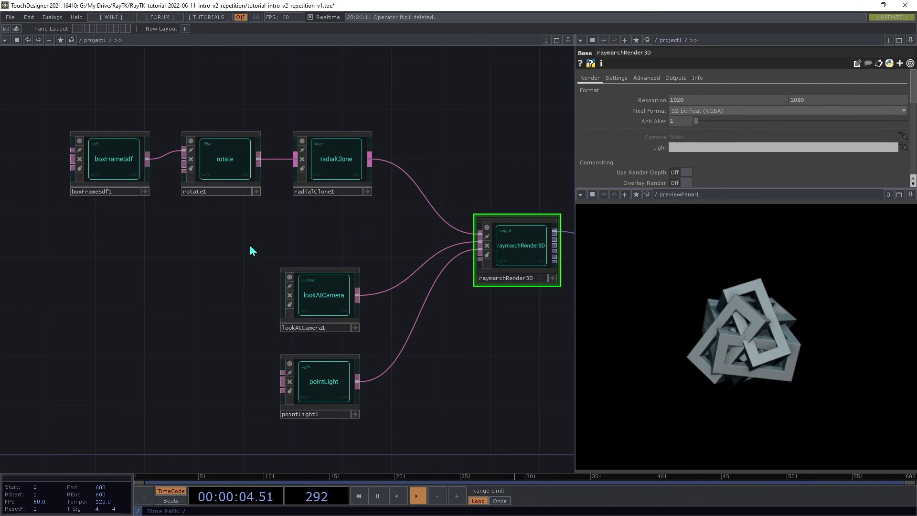
Set radialClone1's Merge Type to Smooth Union with a Merge Radius of 0.015.
left_click_drag(249, 234, 52, 133)
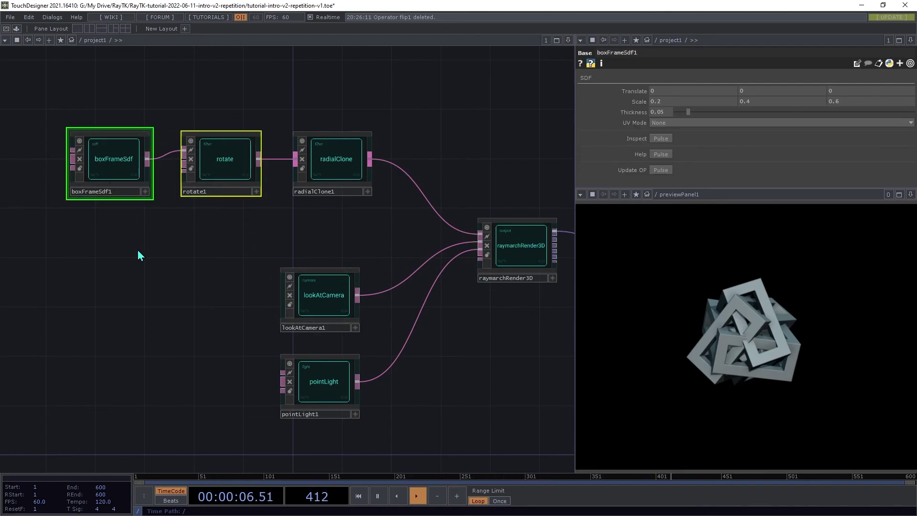
left_click(341, 154)
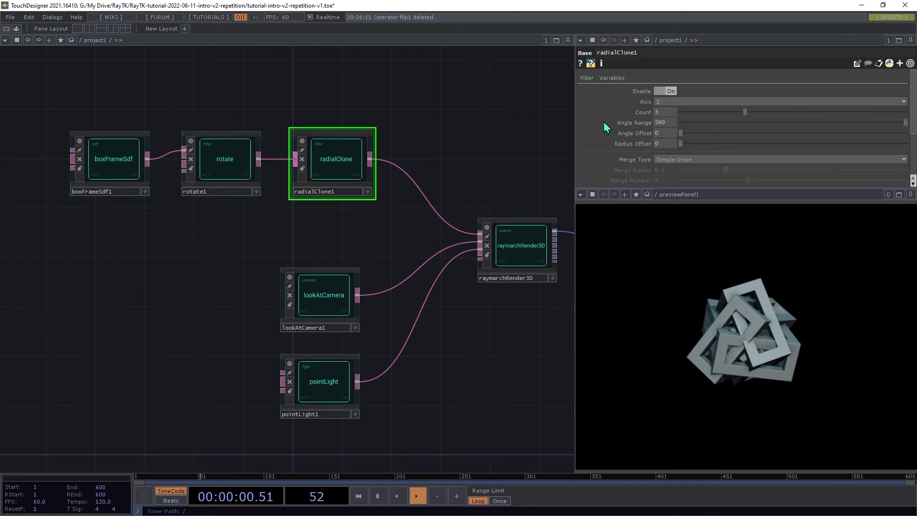
left_click_drag(229, 122, 105, 216)
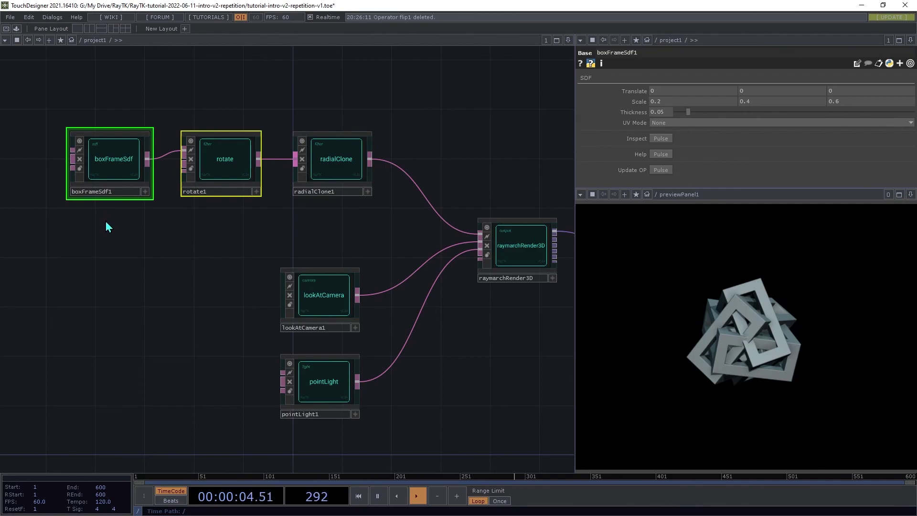
left_click(341, 161)
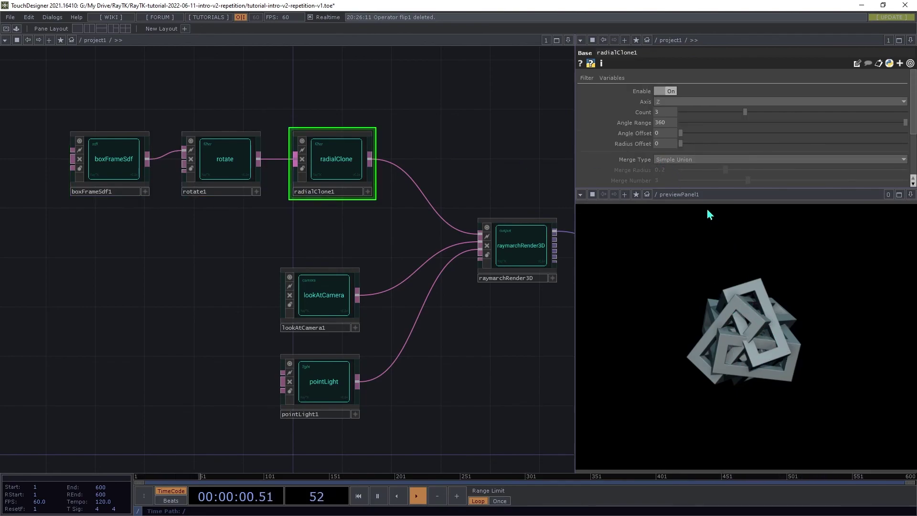
left_click(690, 161)
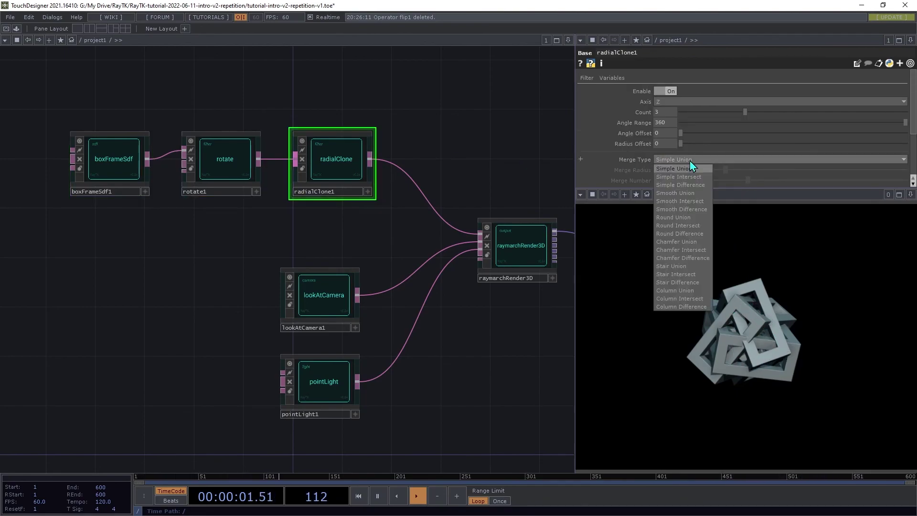
left_click(680, 195)
left_click_drag(723, 171, 686, 184)
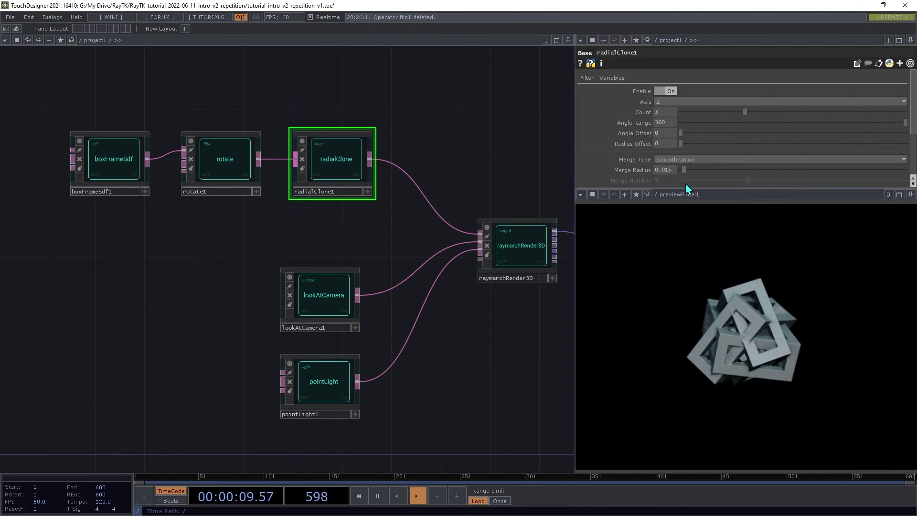